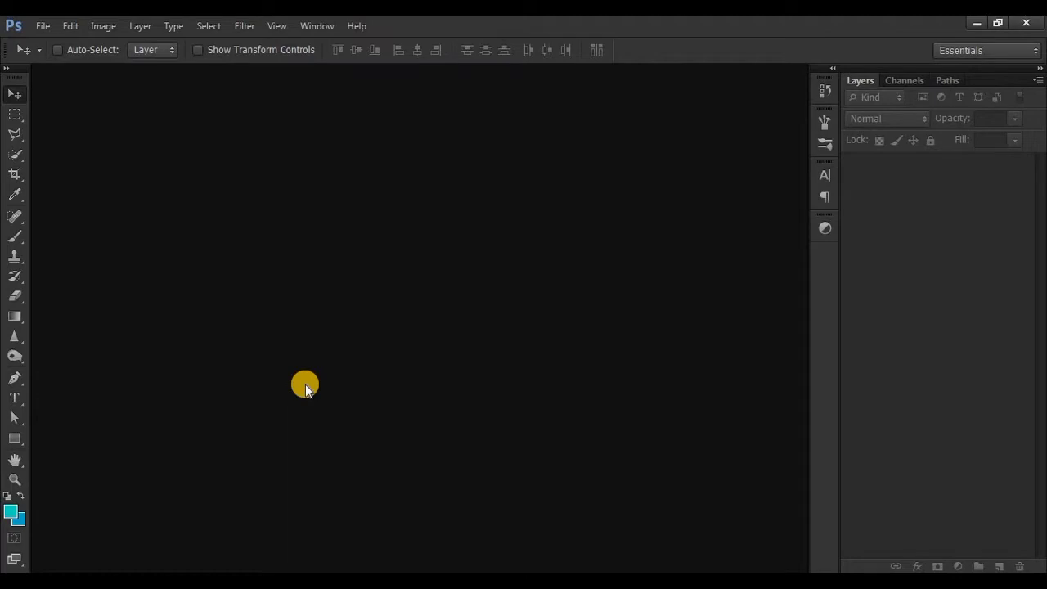
Create a white 700 × 300 pixel RGB document at 72 ppi and draw a rectangle about 223 × 404 px over the canvas's left part
key("ctrl+n")
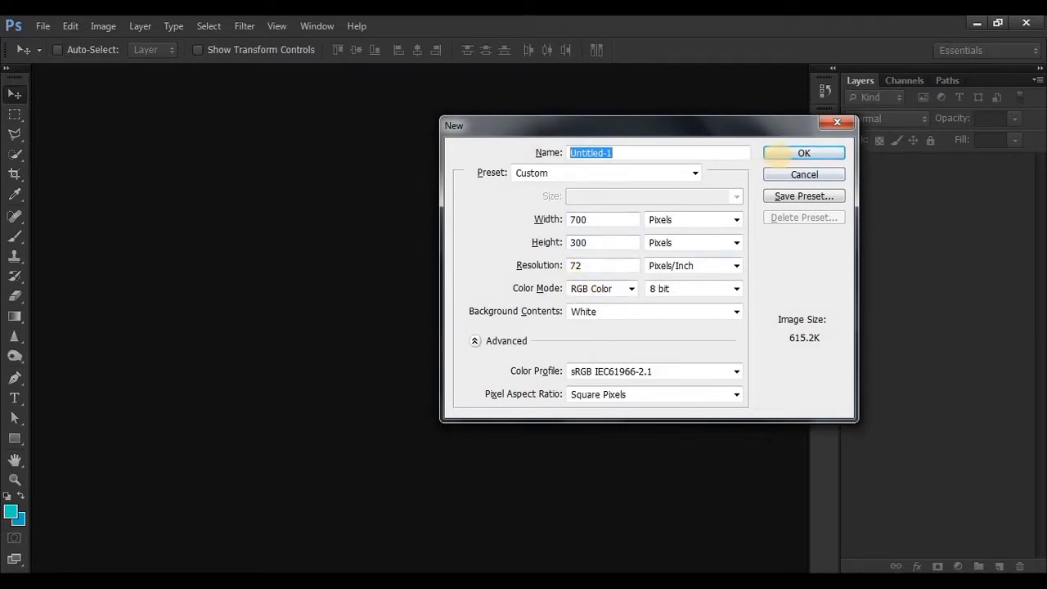
left_click(779, 153)
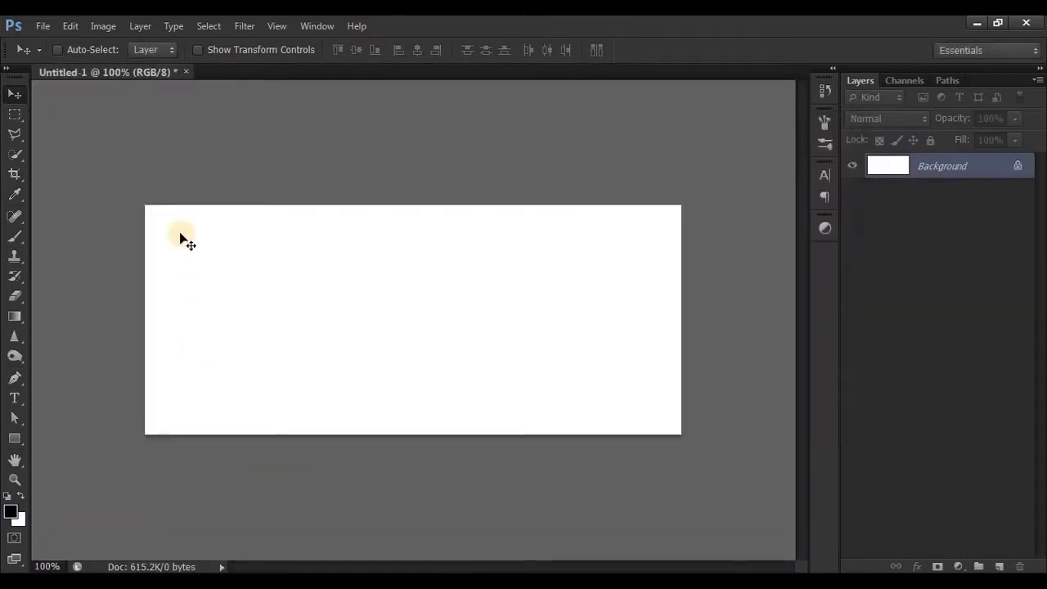
left_click(27, 440)
left_click_drag(125, 187, 296, 496)
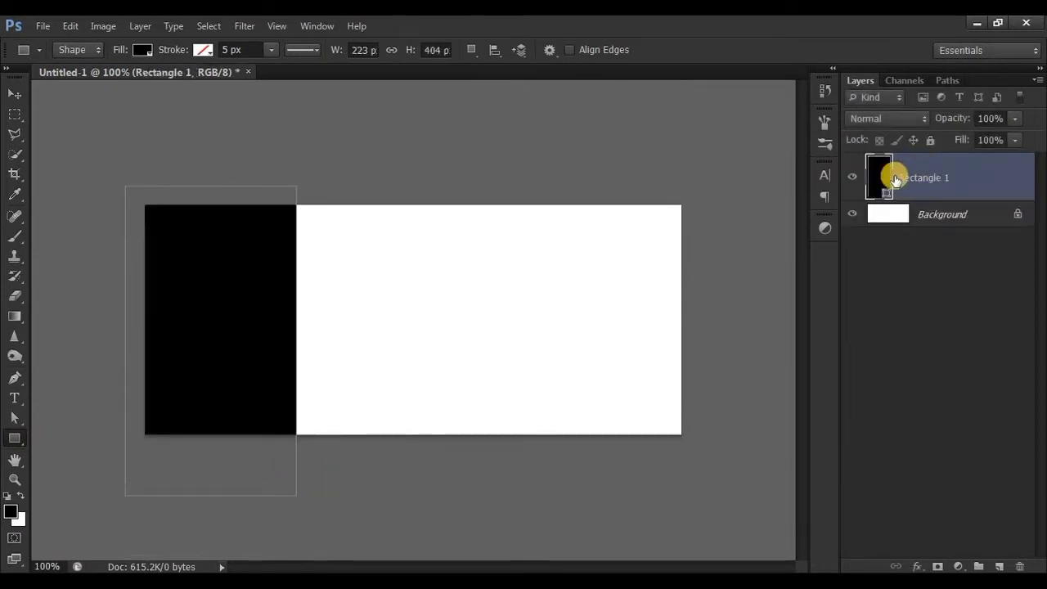
Recolor the rectangle's fill to teal (#01cdae) and clear its path outline and selection
double_click(877, 167)
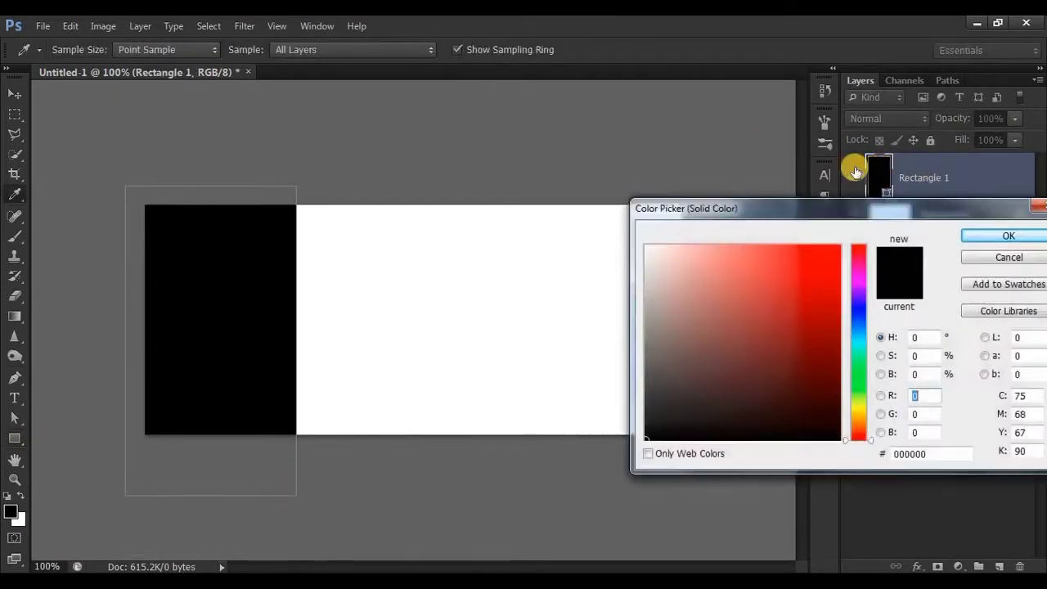
left_click(859, 350)
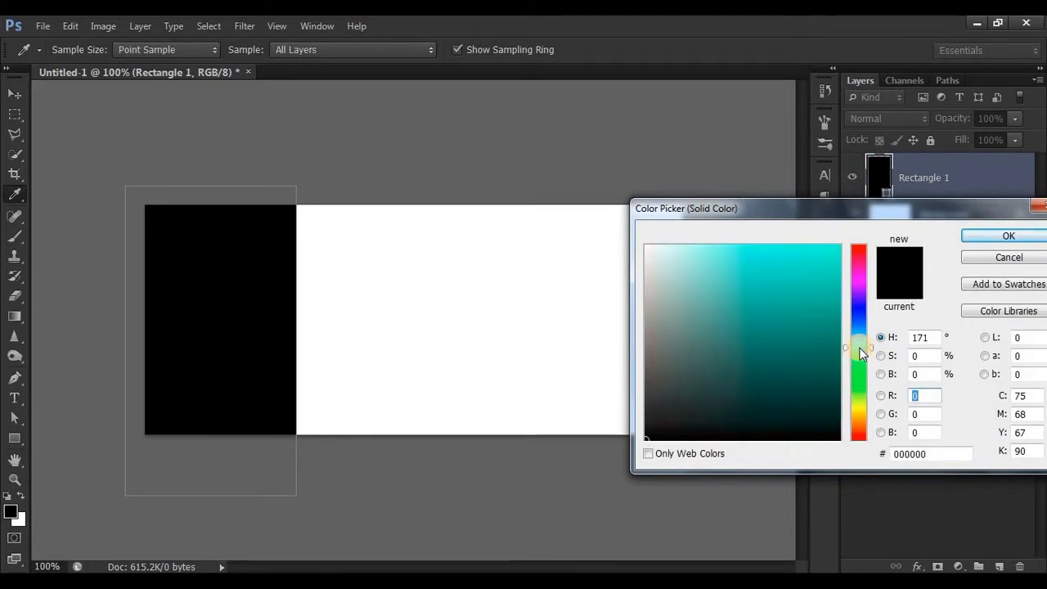
left_click(839, 283)
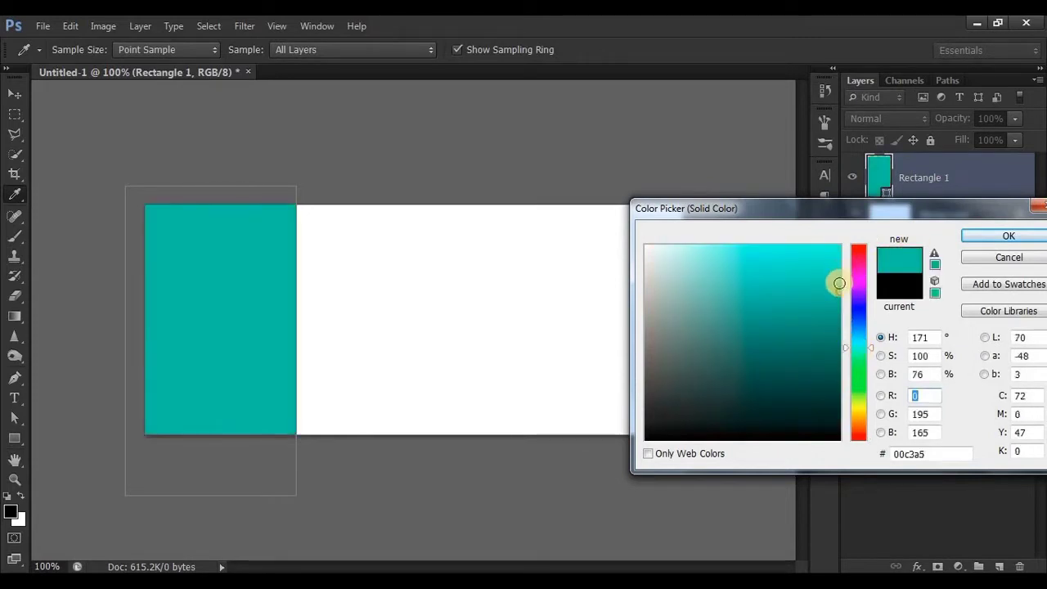
left_click(968, 235)
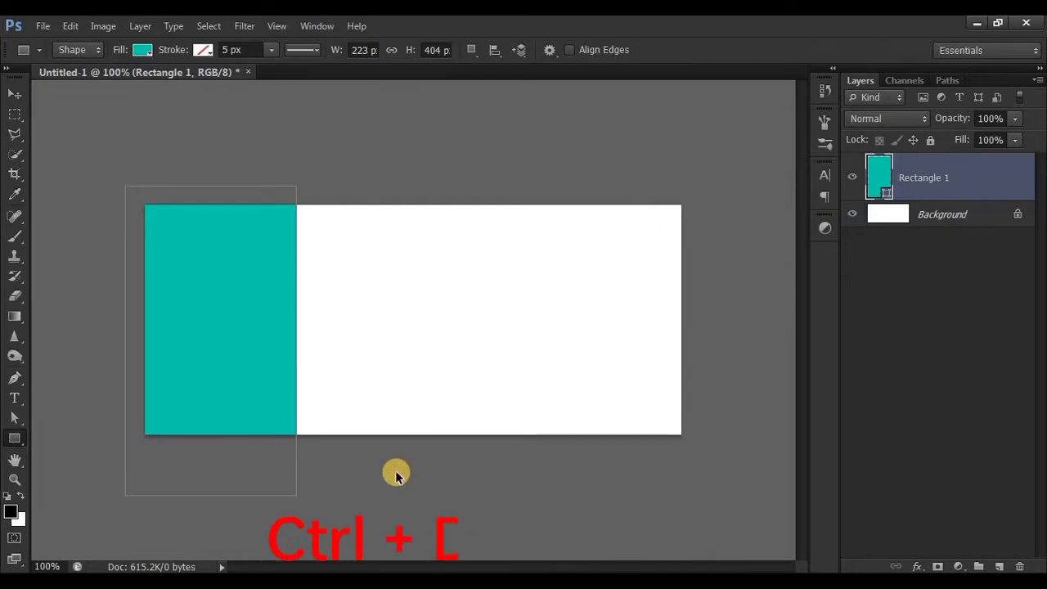
key("ctrl+Return")
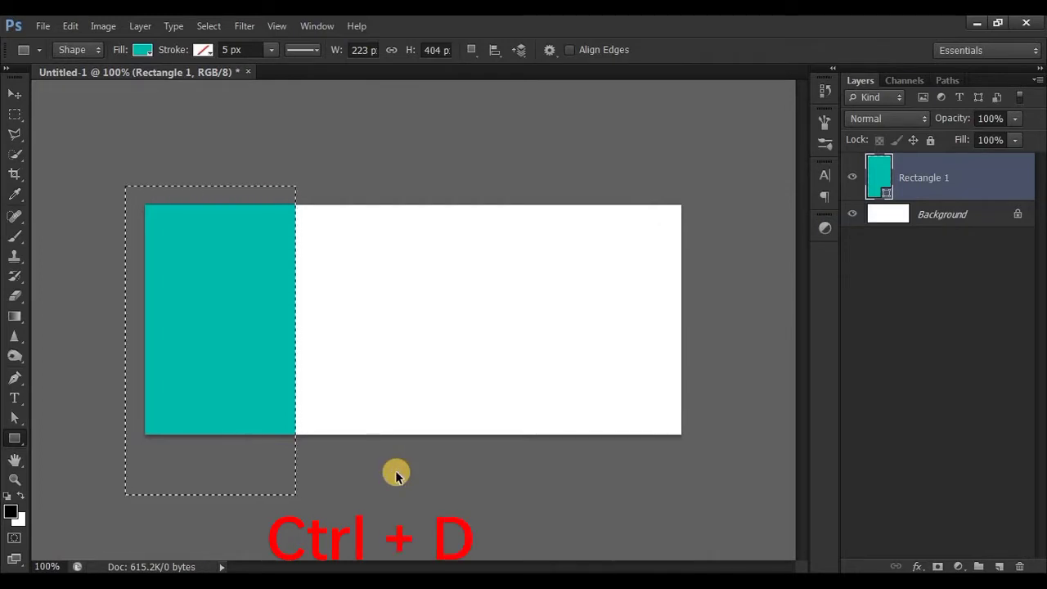
key("ctrl+d")
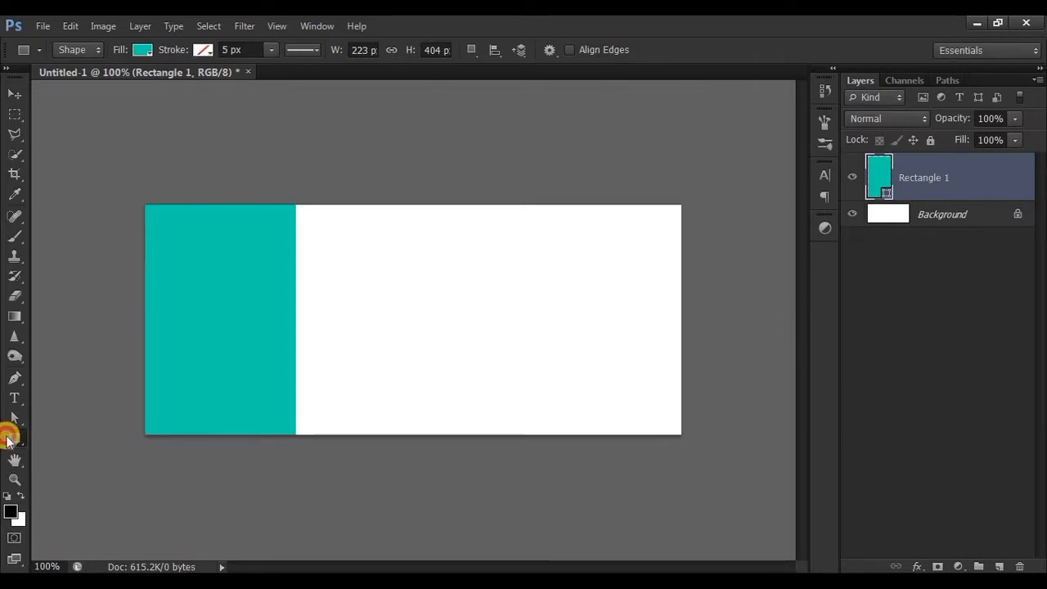
Draw a six-sided polygon about 176 × 203 px directly beside the teal rectangle with the Polygon tool
left_click_drag(8, 442, 33, 435)
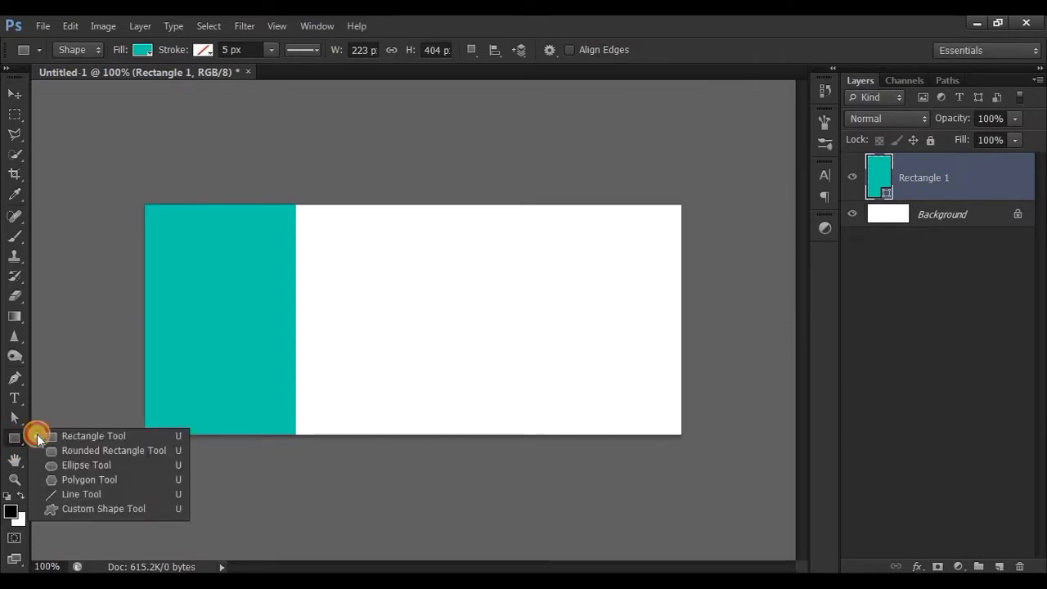
left_click(104, 479)
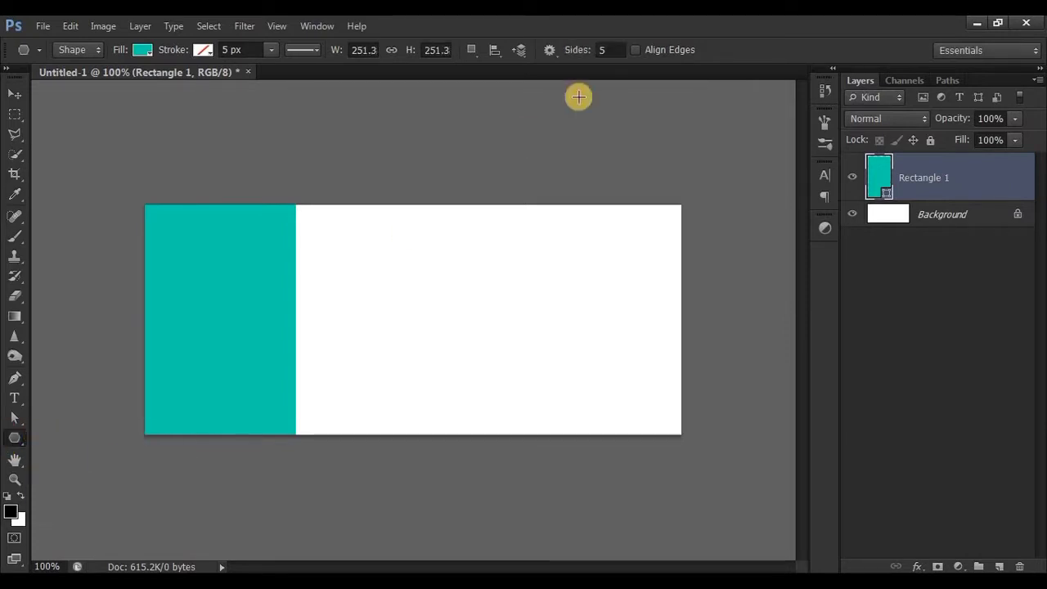
left_click(607, 50)
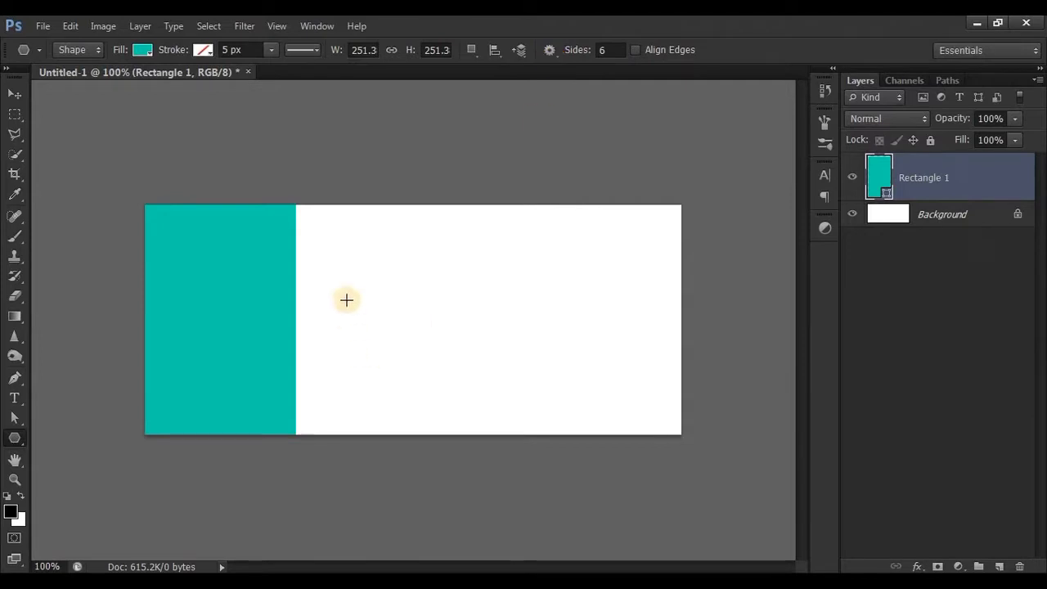
left_click_drag(346, 299, 431, 341)
key("space")
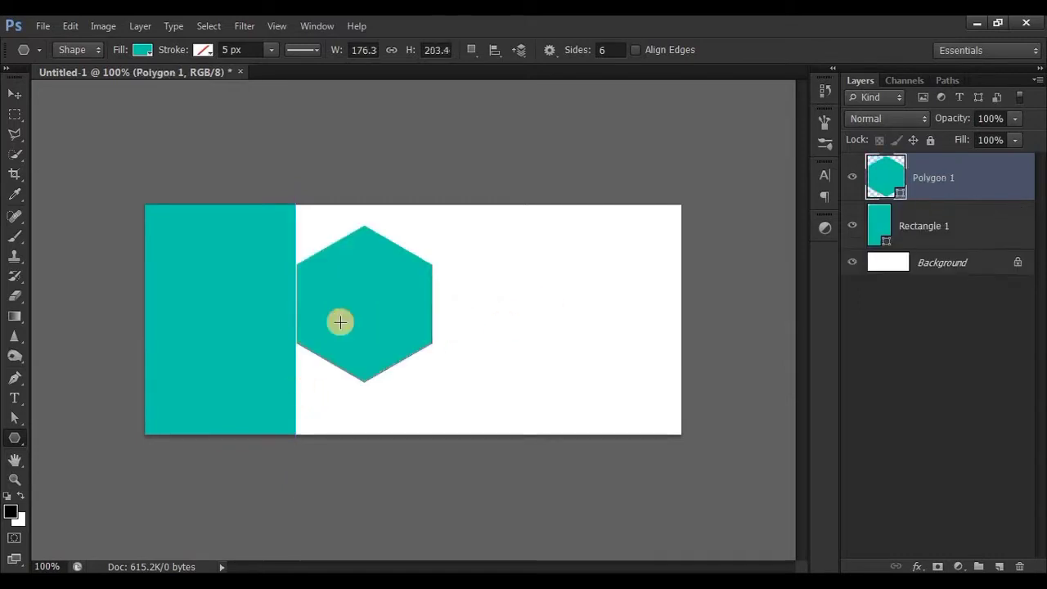
Scale the hexagon proportionally to about 143.5% with Free Transform
left_click(14, 94)
key("ctrl+t")
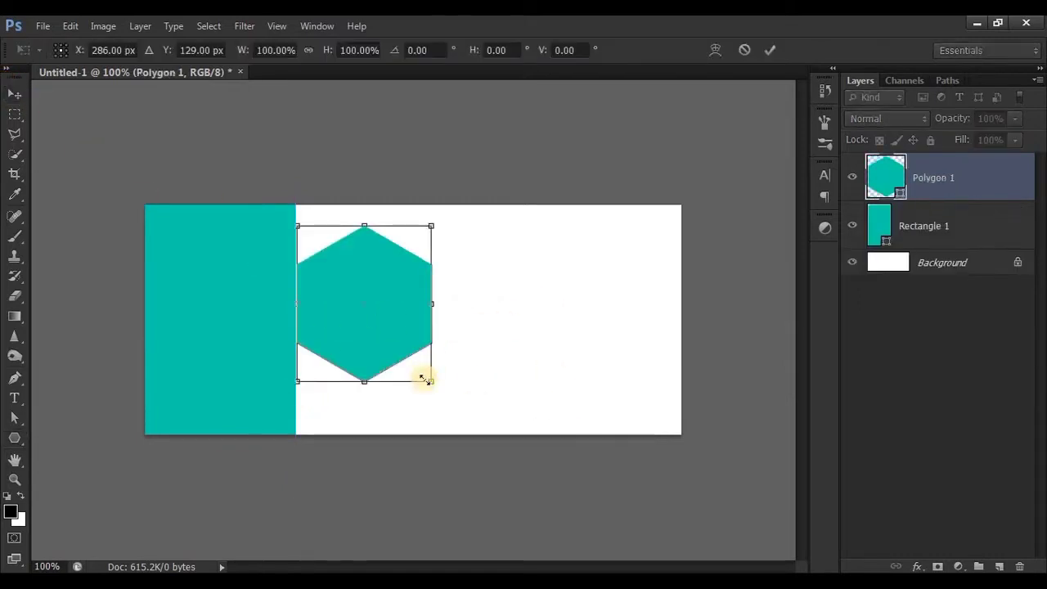
left_click_drag(451, 402, 498, 488)
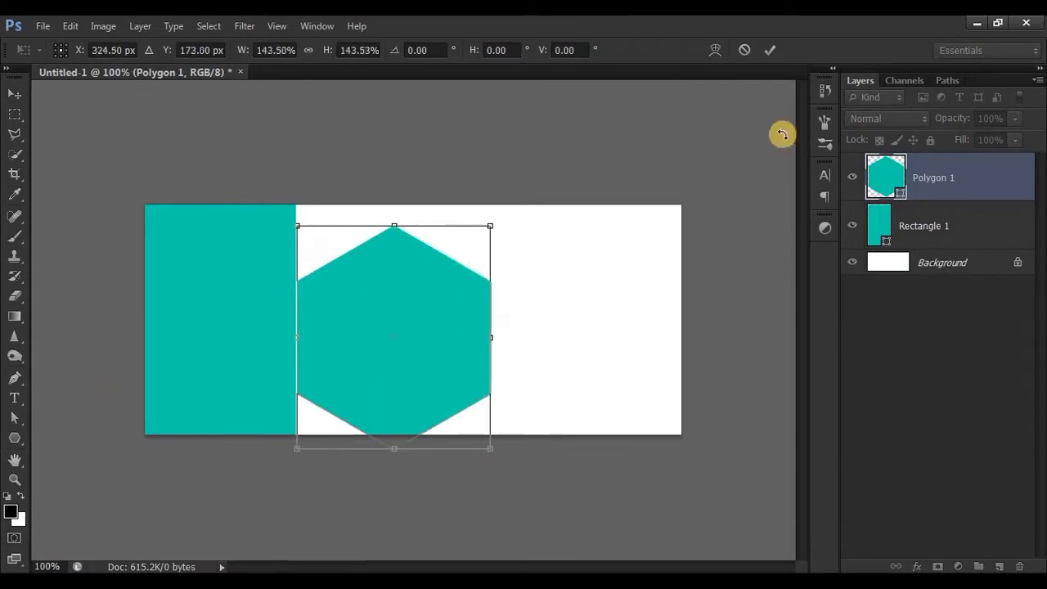
left_click(769, 50)
Add a white 20 px Stroke layer style to the hexagon, positioned Inside
double_click(995, 192)
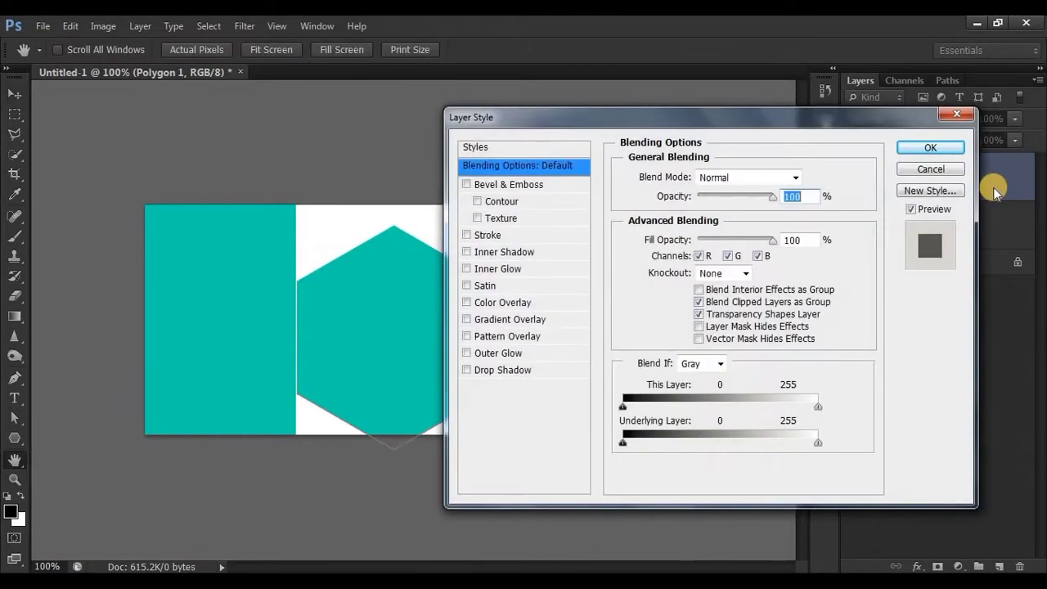
left_click(534, 235)
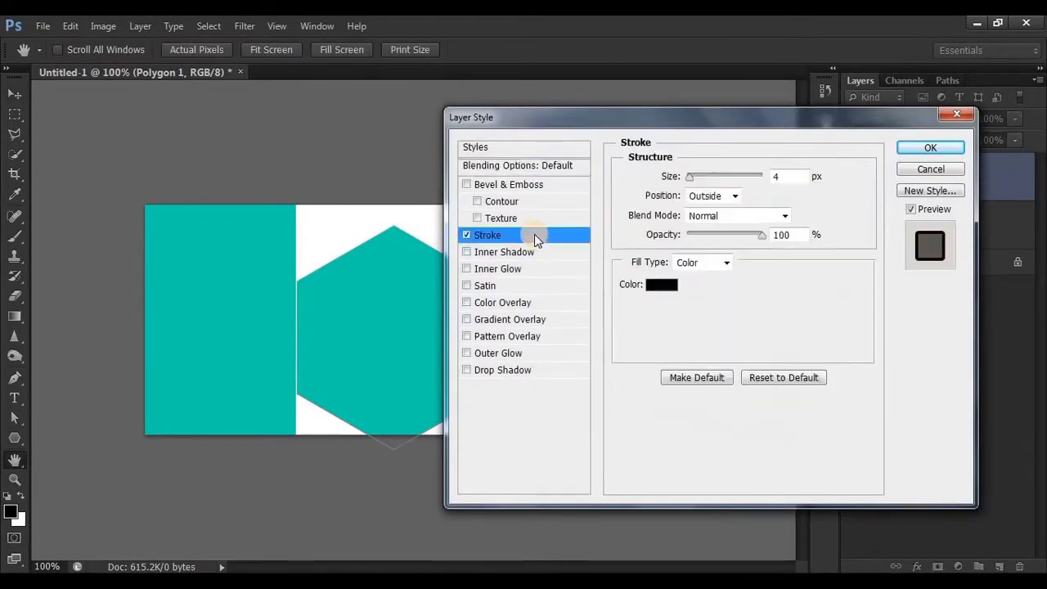
left_click(667, 291)
left_click_drag(668, 291, 596, 183)
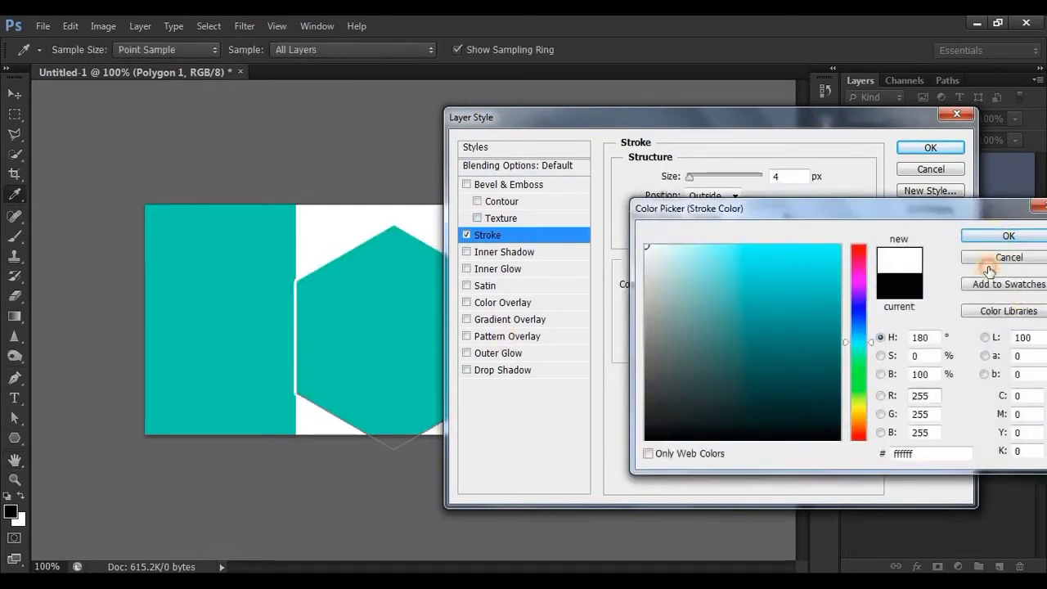
left_click(1009, 236)
left_click(711, 197)
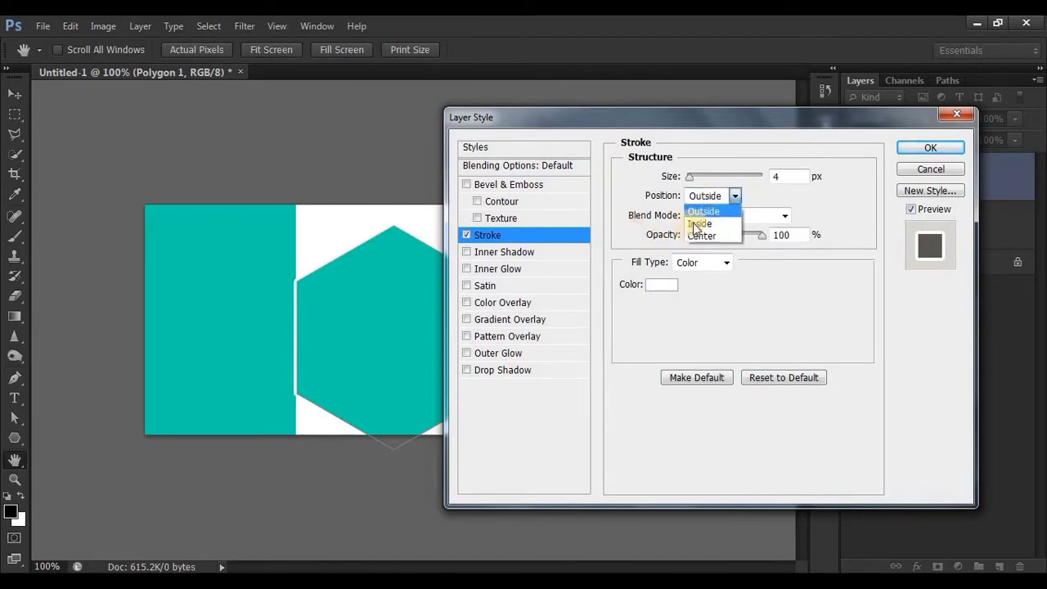
left_click(695, 219)
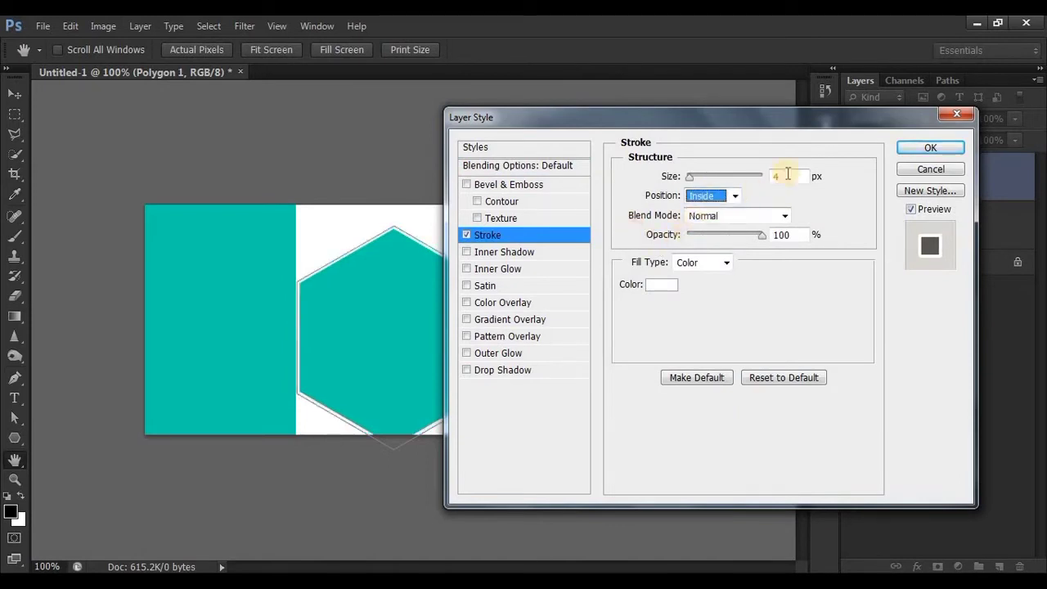
mouse_move(692, 180)
left_mouse_down()
mouse_move(709, 176)
mouse_move(697, 178)
left_mouse_up()
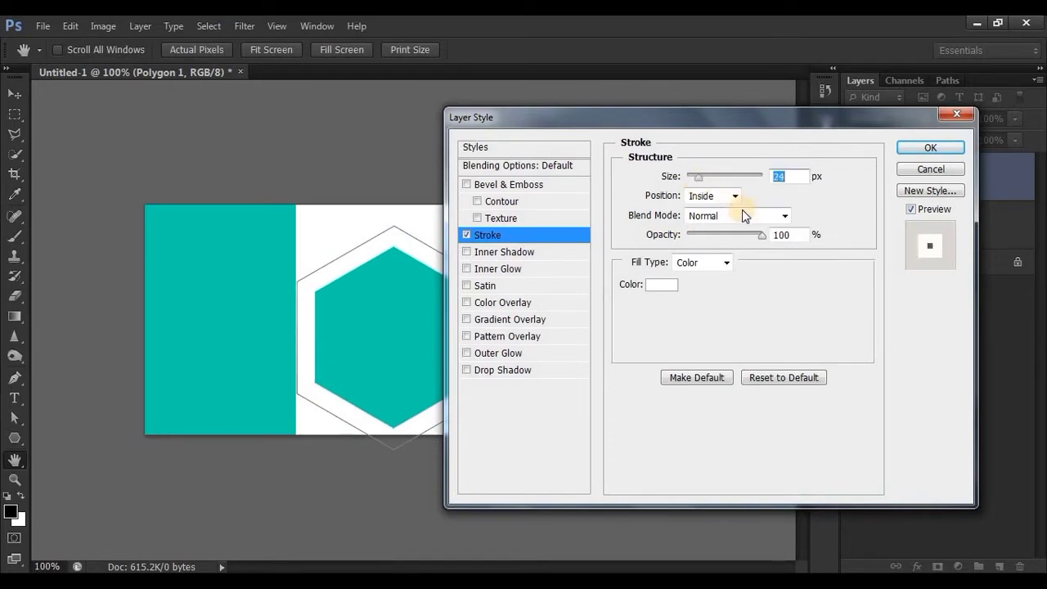
type("20")
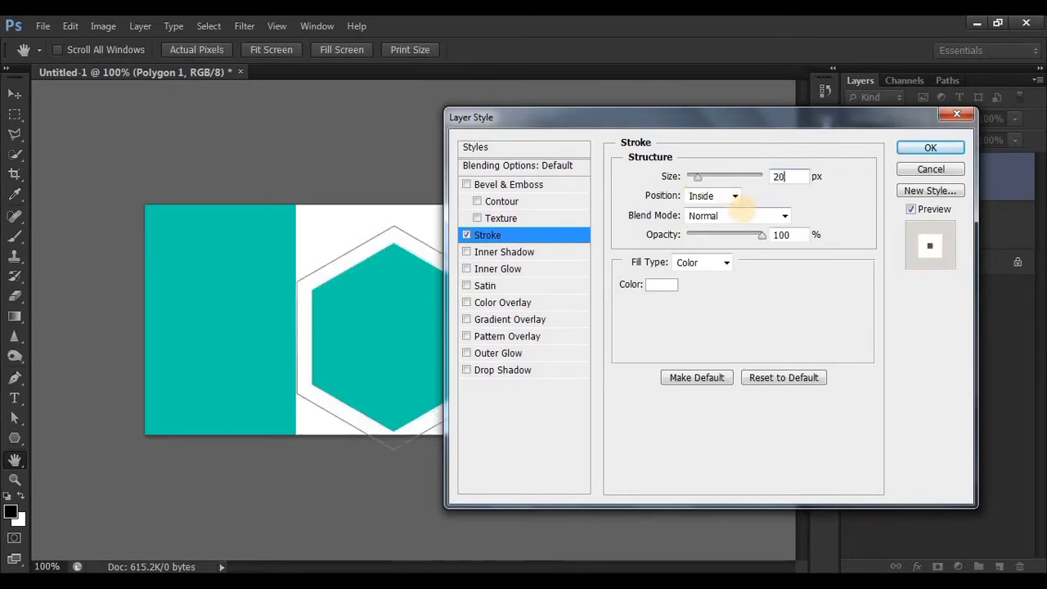
left_click(931, 147)
Center the hexagon vertically on the canvas and move it left so it straddles the teal rectangle's right edge
left_click(15, 94)
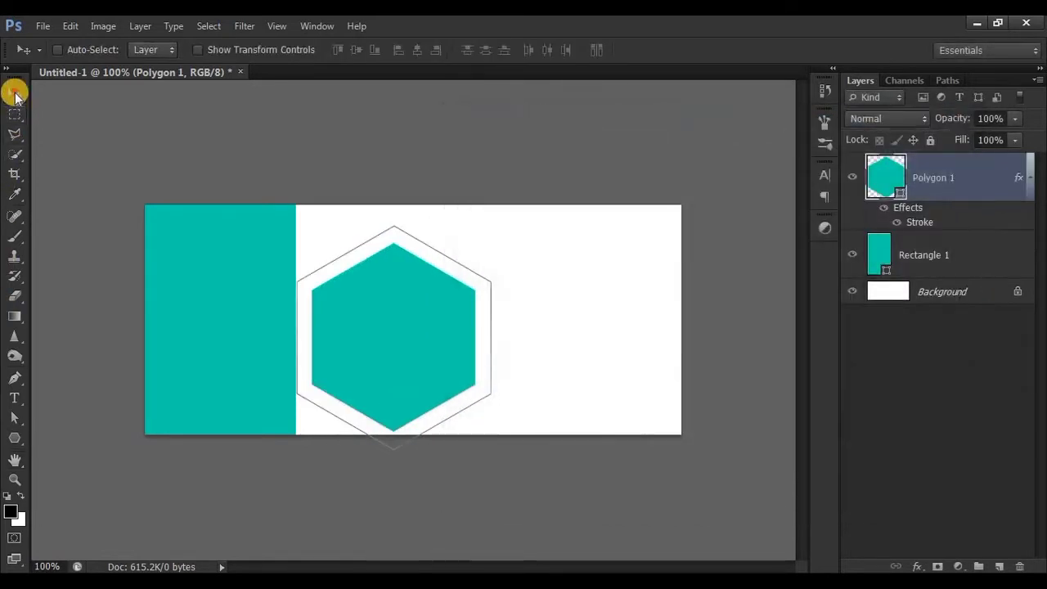
key("ctrl+a")
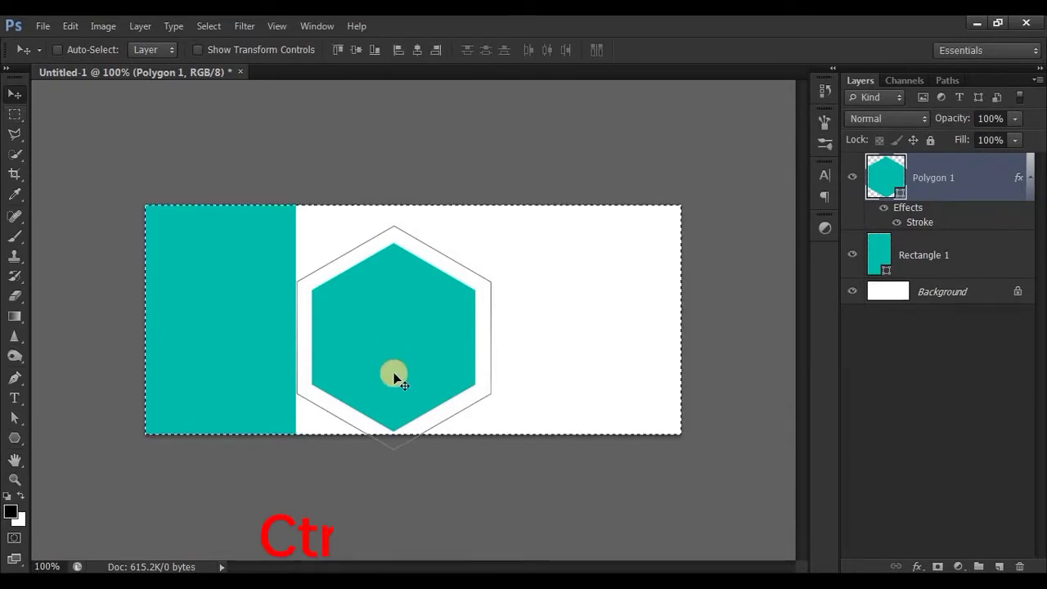
left_click(358, 52)
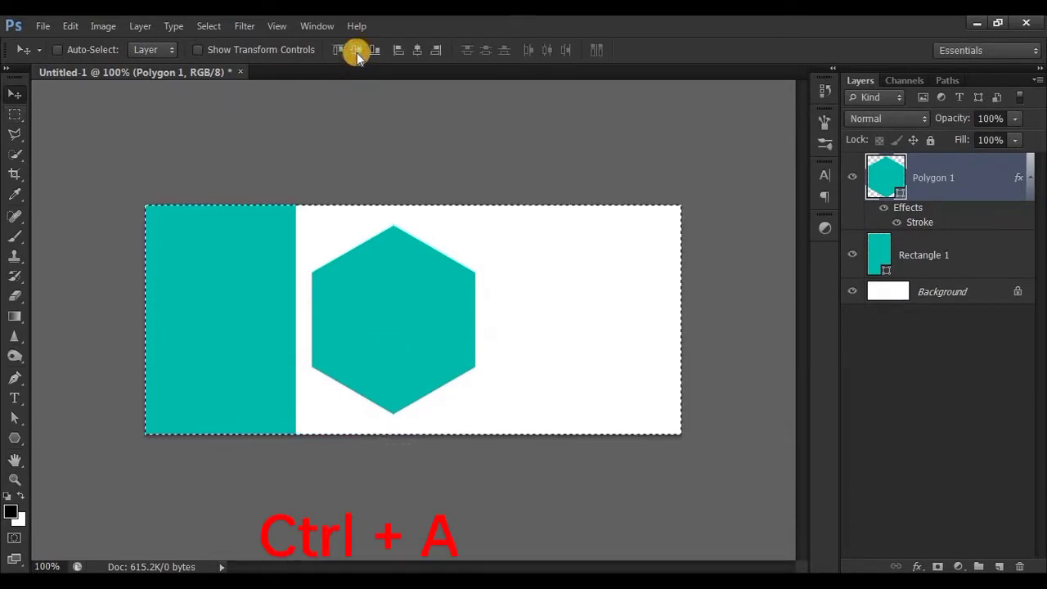
key("ctrl+d")
left_click_drag(391, 321, 295, 325)
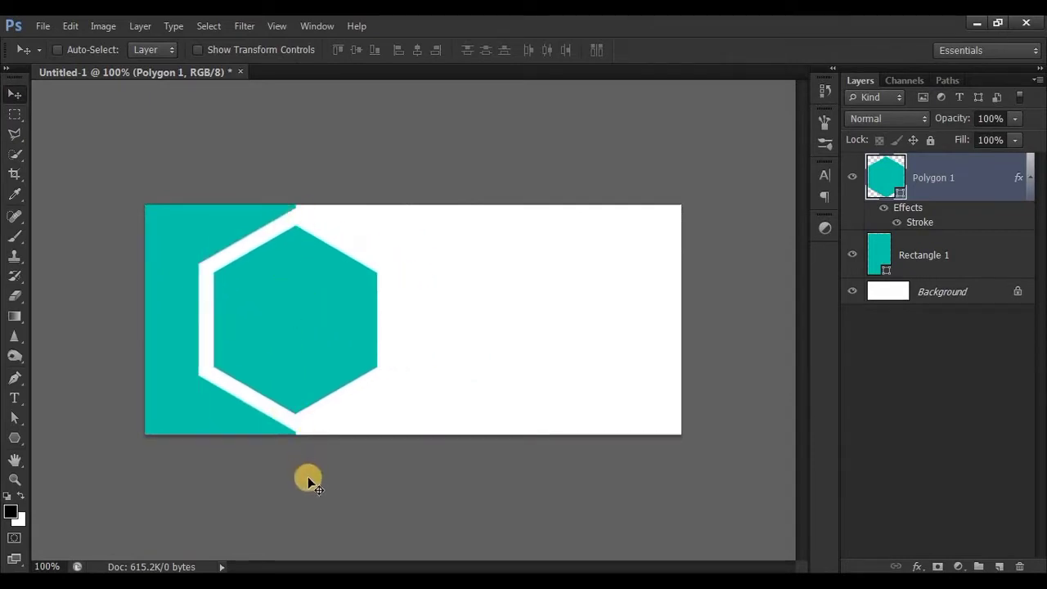
Enlarge the hexagon proportionally about its center to about 109.5%, so its points extend beyond the canvas edges
key("ctrl+t")
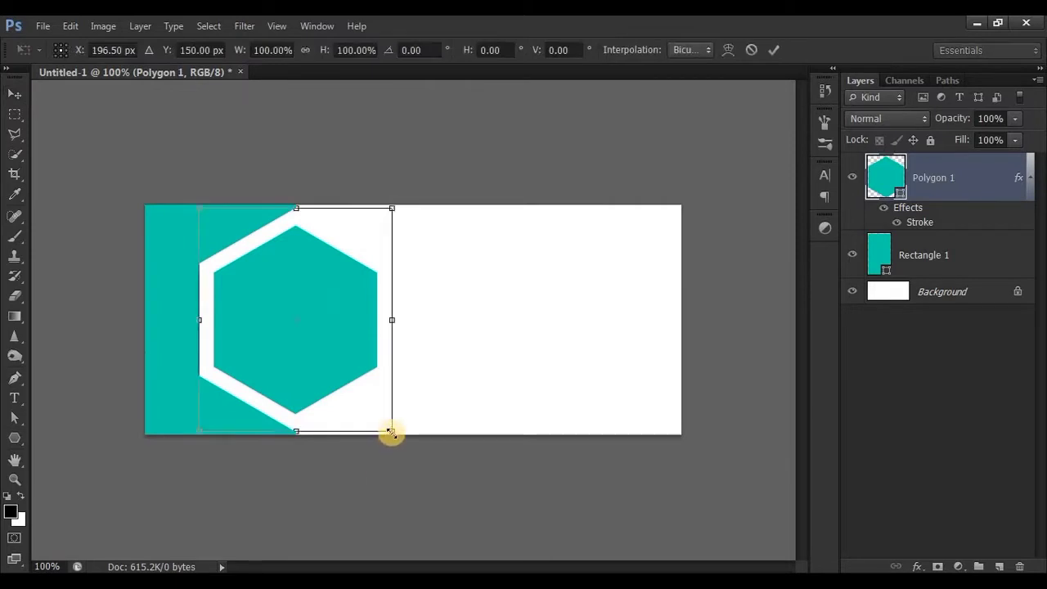
left_click_drag(393, 434, 399, 440)
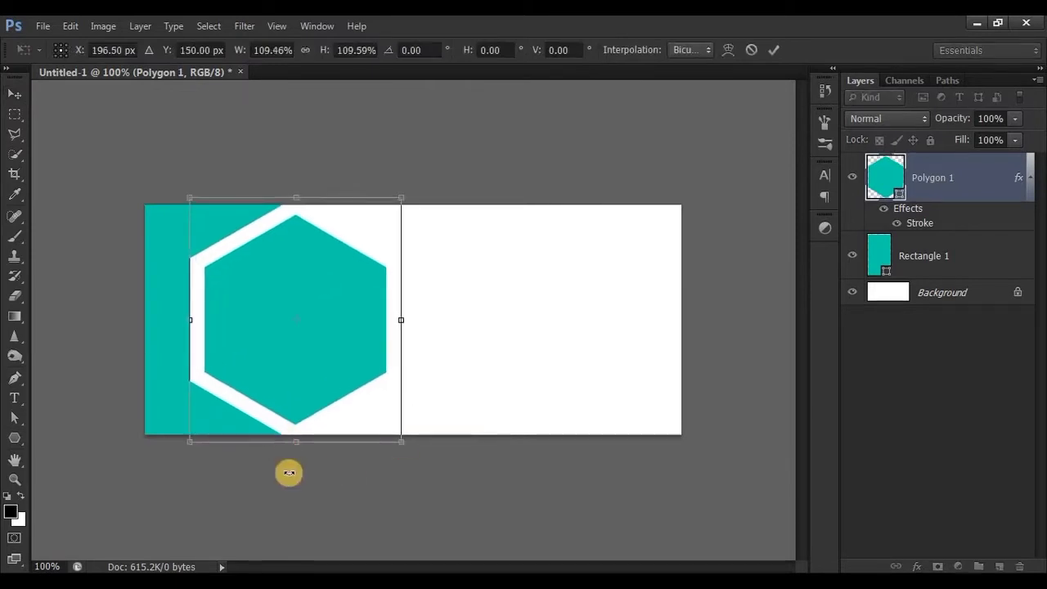
left_click(773, 49)
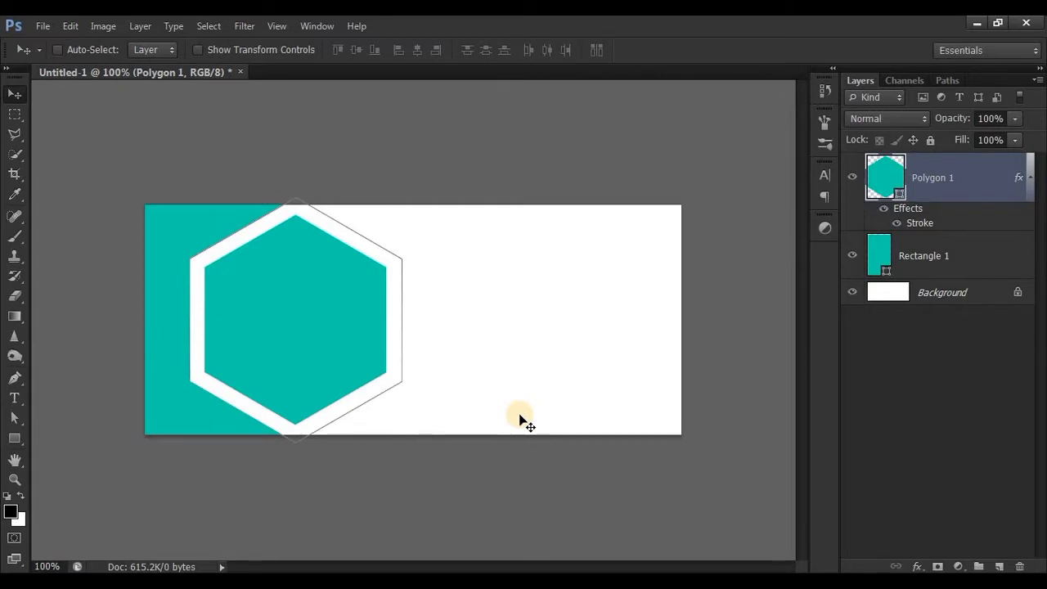
Clear the hexagon's path outline and draw a rectangle about 473 × 153 px horizontally across the hexagon
left_click(15, 438)
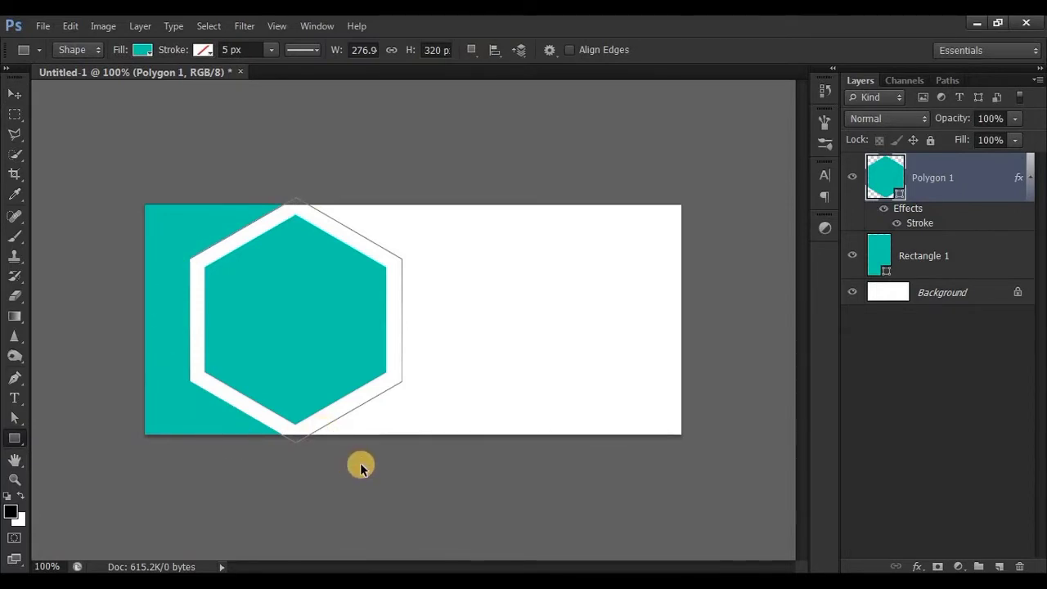
key("ctrl+Return")
key("ctrl+d")
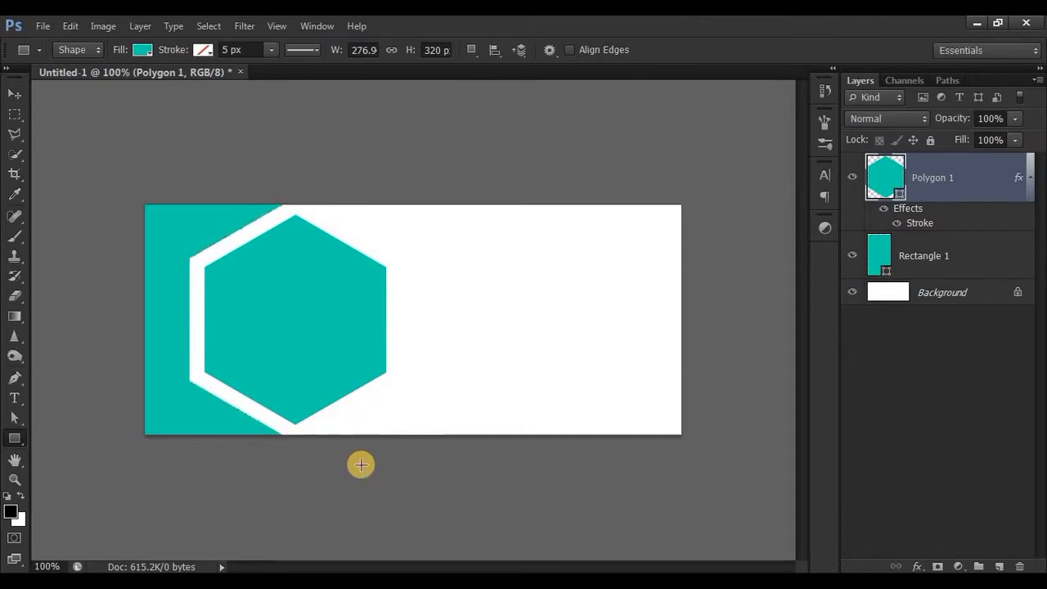
mouse_move(128, 264)
left_mouse_down()
mouse_move(463, 327)
mouse_move(491, 381)
left_mouse_up()
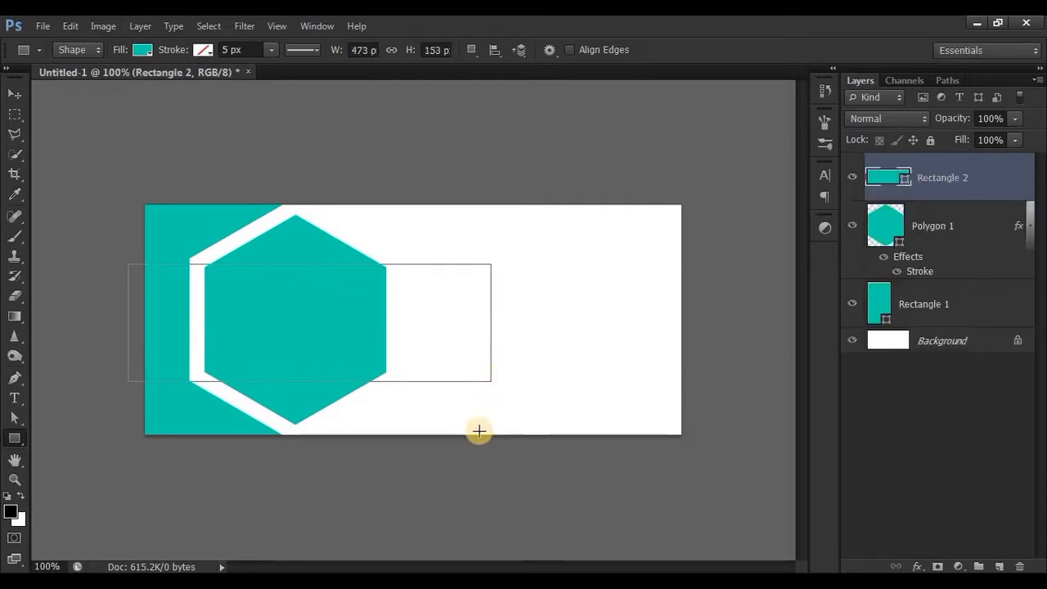
Recolor the new rectangle blue (#00a3df) and place its layer directly beneath the hexagon layer
double_click(881, 177)
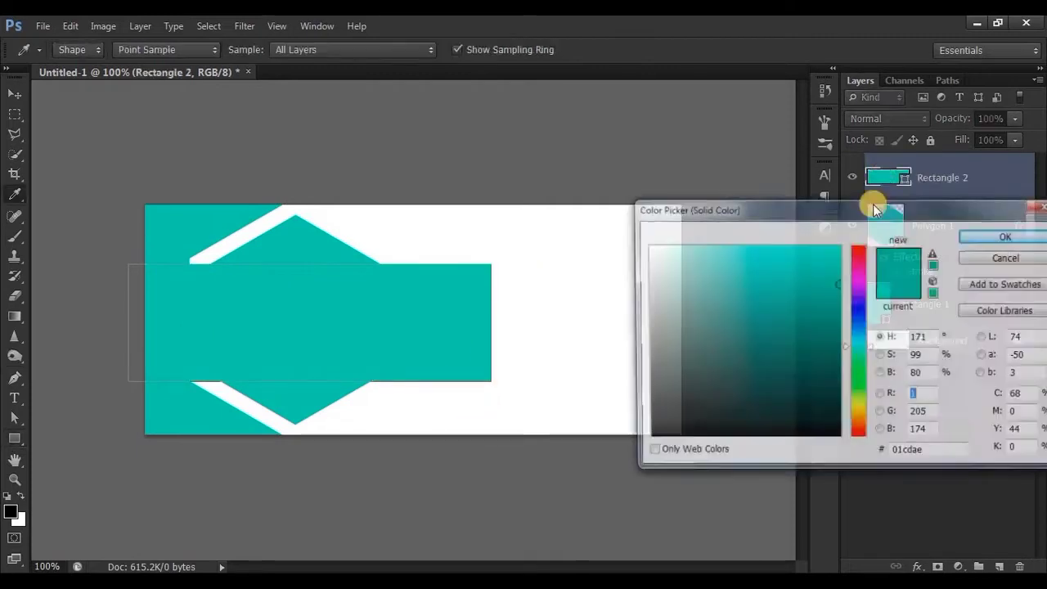
left_click(858, 335)
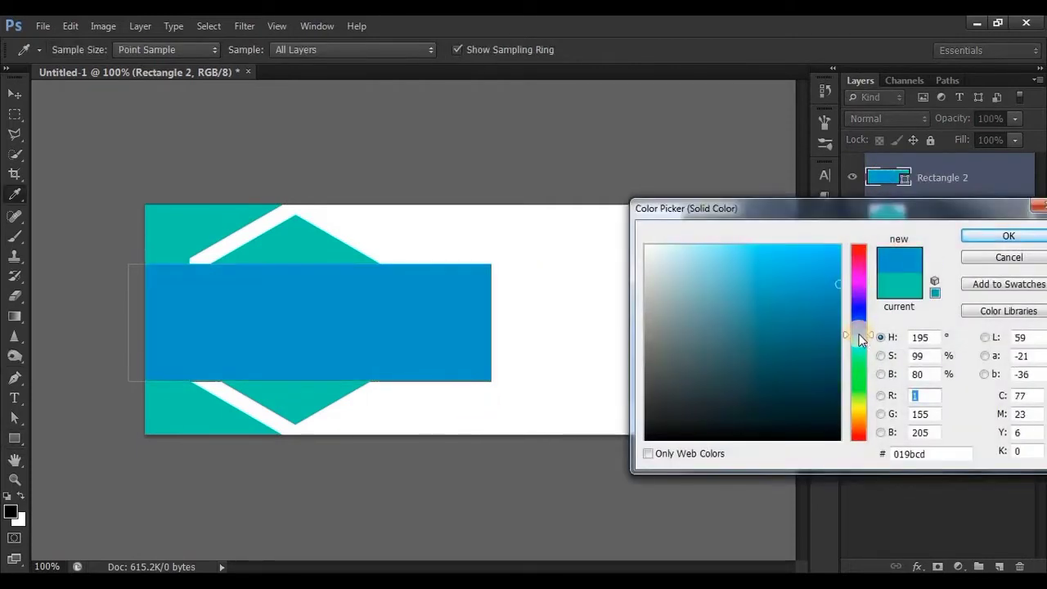
left_click(837, 271)
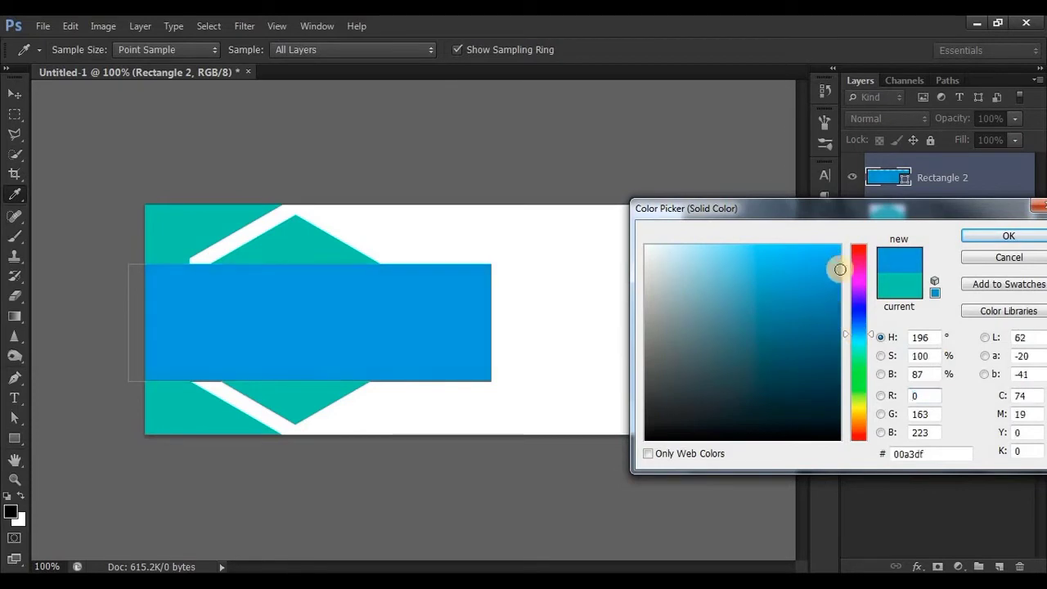
left_click(995, 240)
left_click(15, 95)
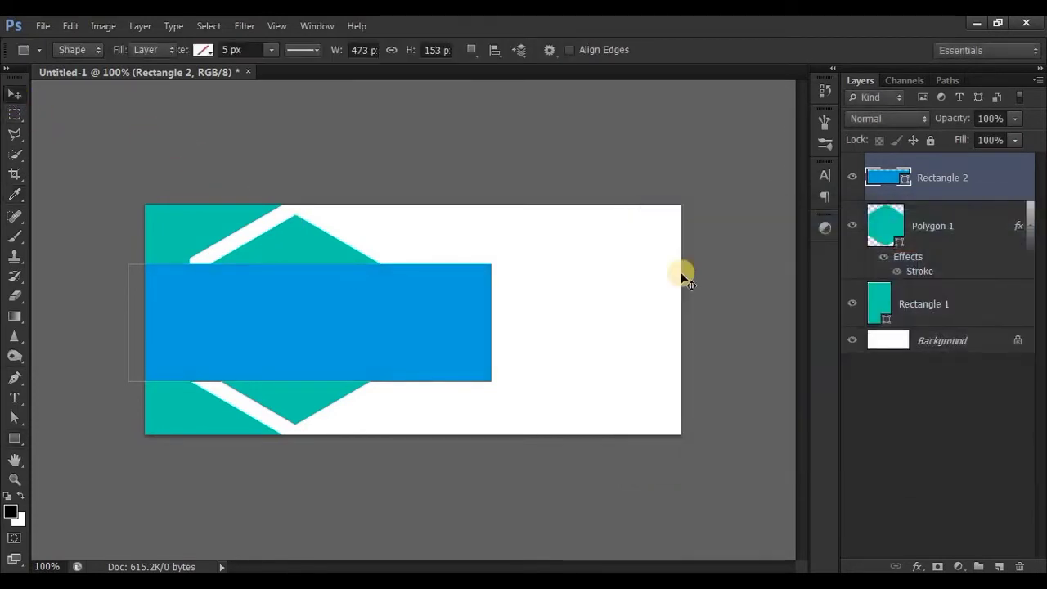
left_click_drag(991, 170, 965, 273)
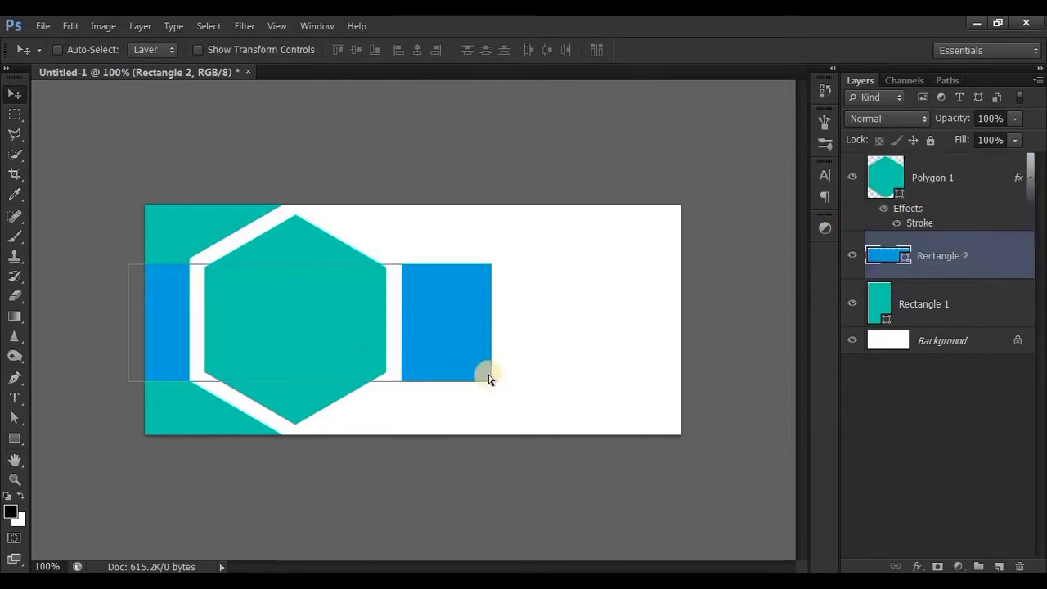
Rotate the blue rectangle about 20.2° clockwise and move its center to about X 180.5 px, Y 197.5 px
key("ctrl+t")
left_click_drag(505, 251, 517, 329)
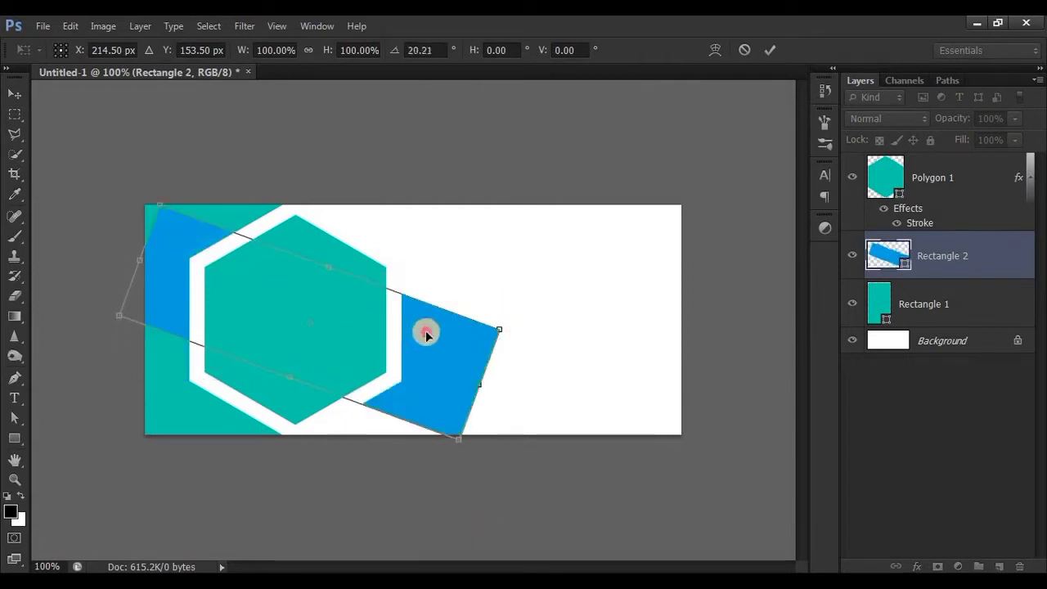
left_click_drag(426, 333, 399, 370)
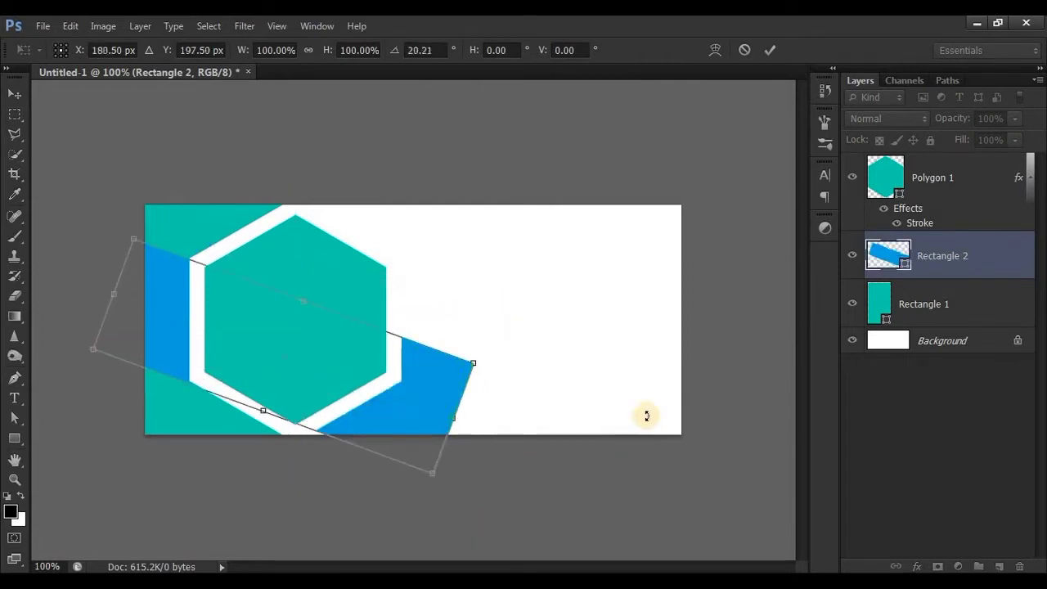
left_click(769, 50)
Reshape the blue rectangle's ends so its upper edge passes through the hexagon outline's upper-left and lower-right corners and extends below the canvas
left_click(58, 417)
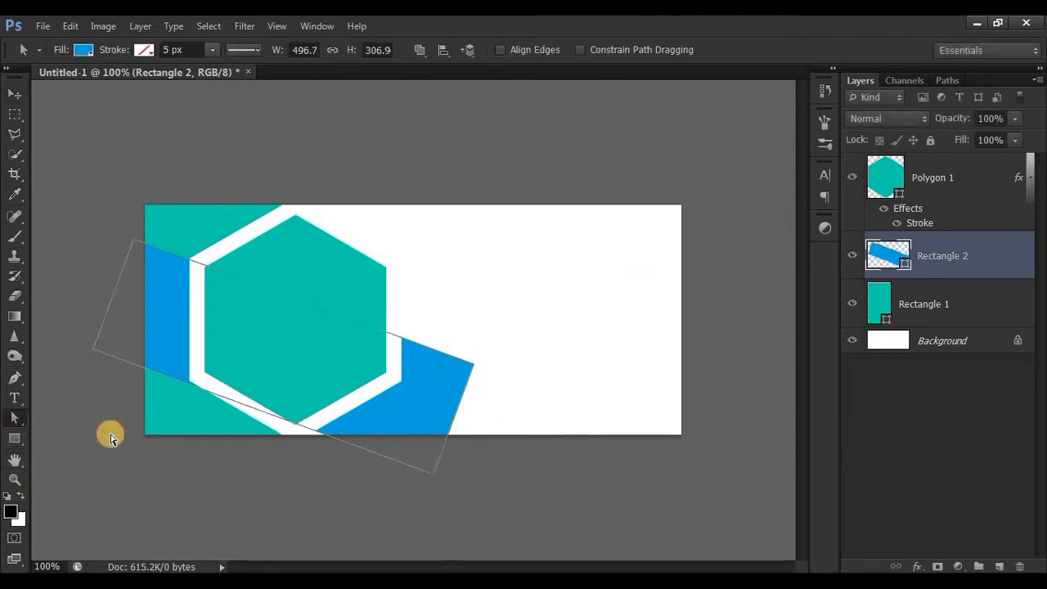
left_click_drag(503, 330, 460, 366)
left_click_drag(457, 417, 444, 460)
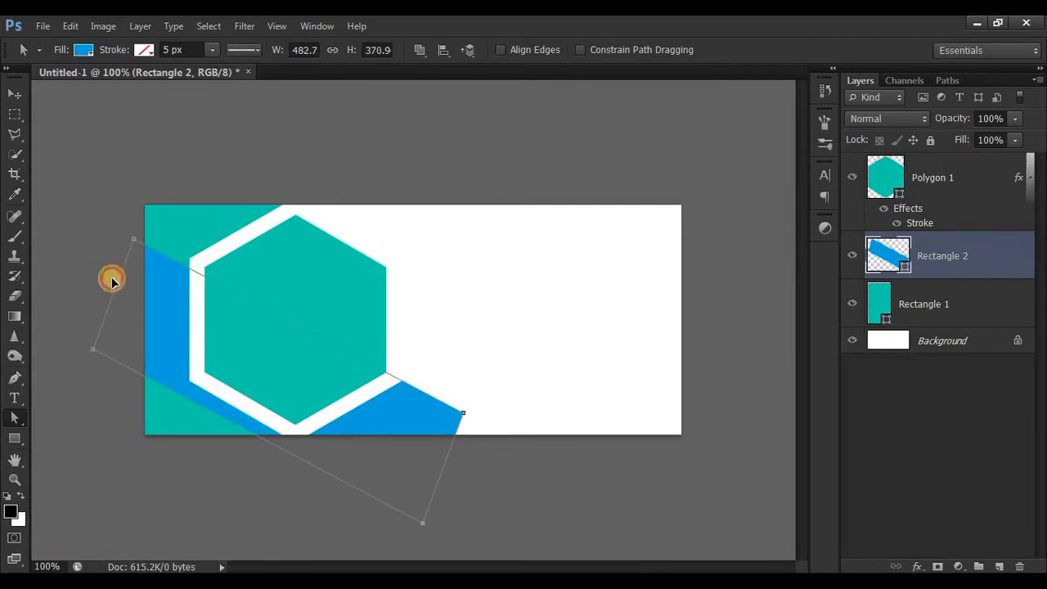
left_click_drag(112, 279, 112, 282)
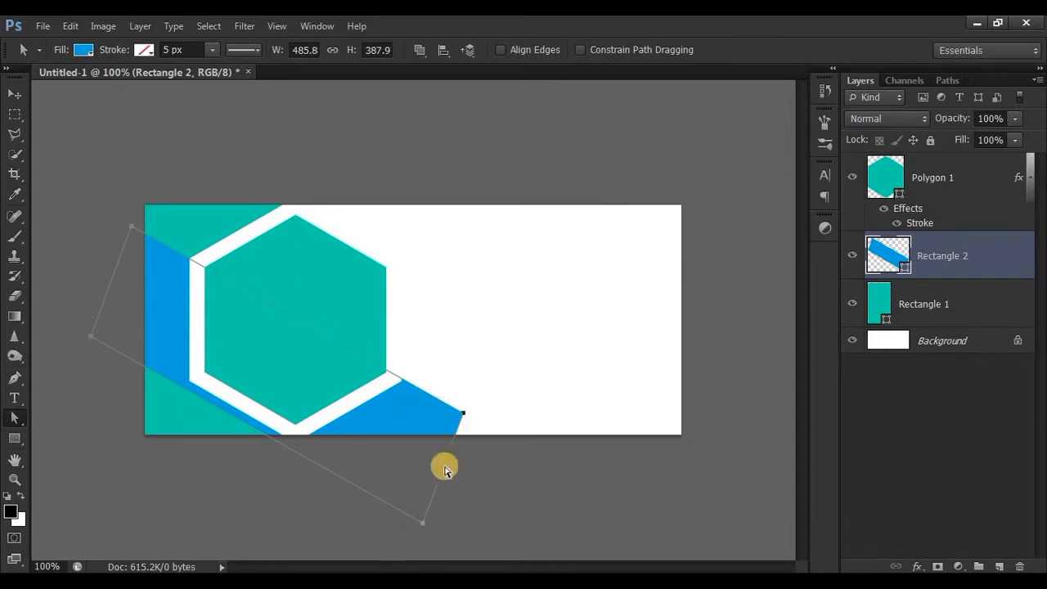
left_click_drag(443, 472, 512, 517)
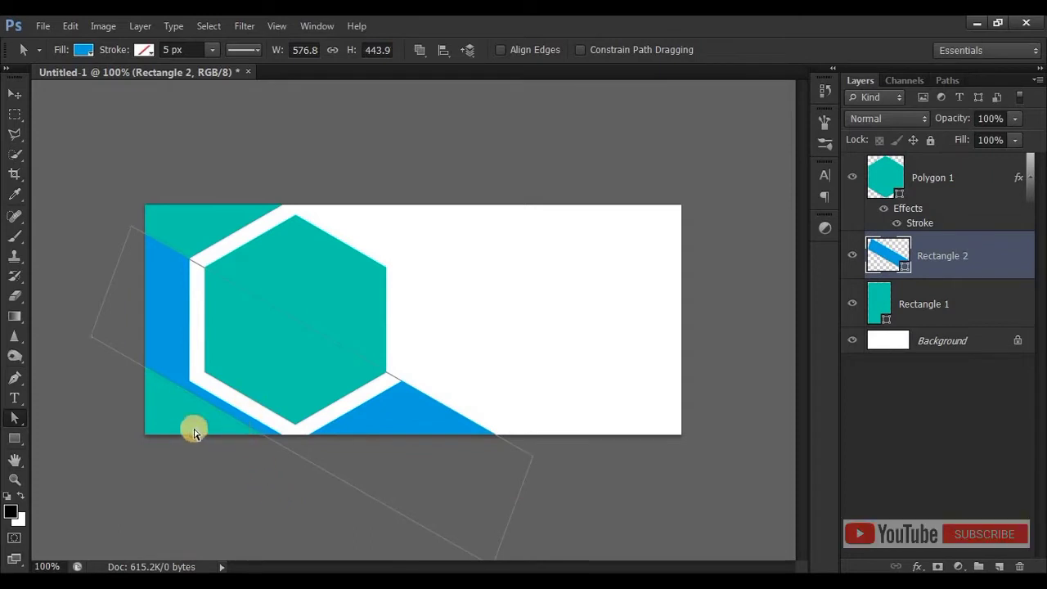
Adjust the blue shape's lower corners so its lower edge follows the hexagon's lower-left outline, and clear its path outline
left_click(92, 337)
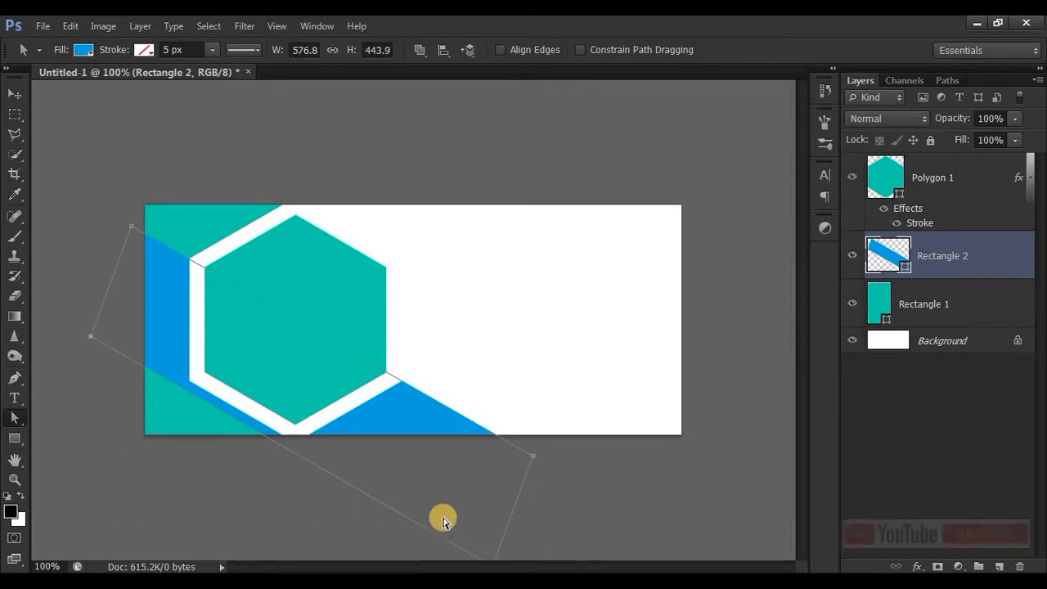
scroll(451, 531, "down", 1)
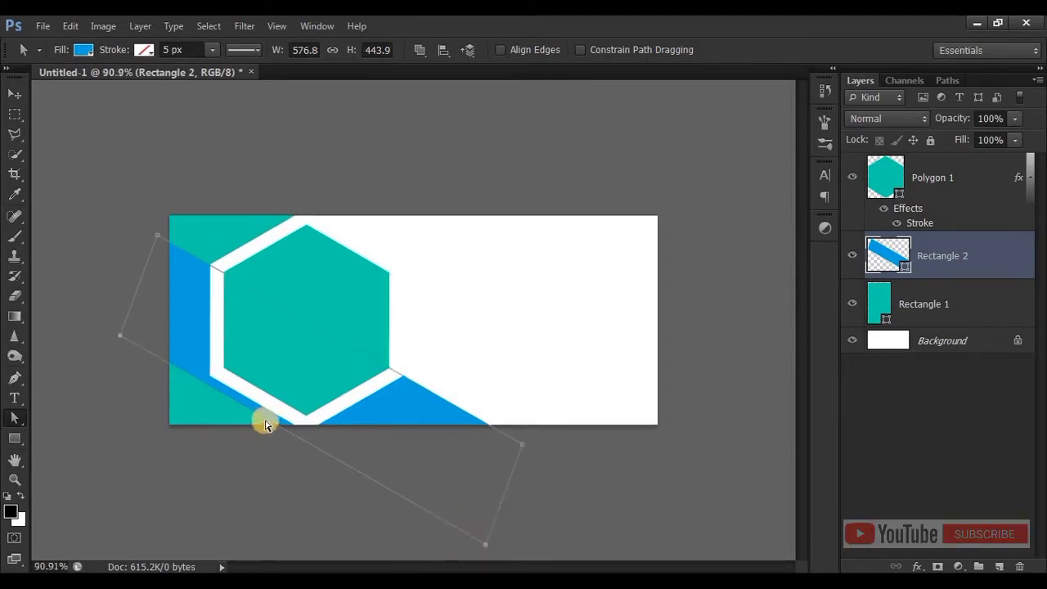
left_click_drag(264, 413, 265, 416)
scroll(229, 450, "up", 8)
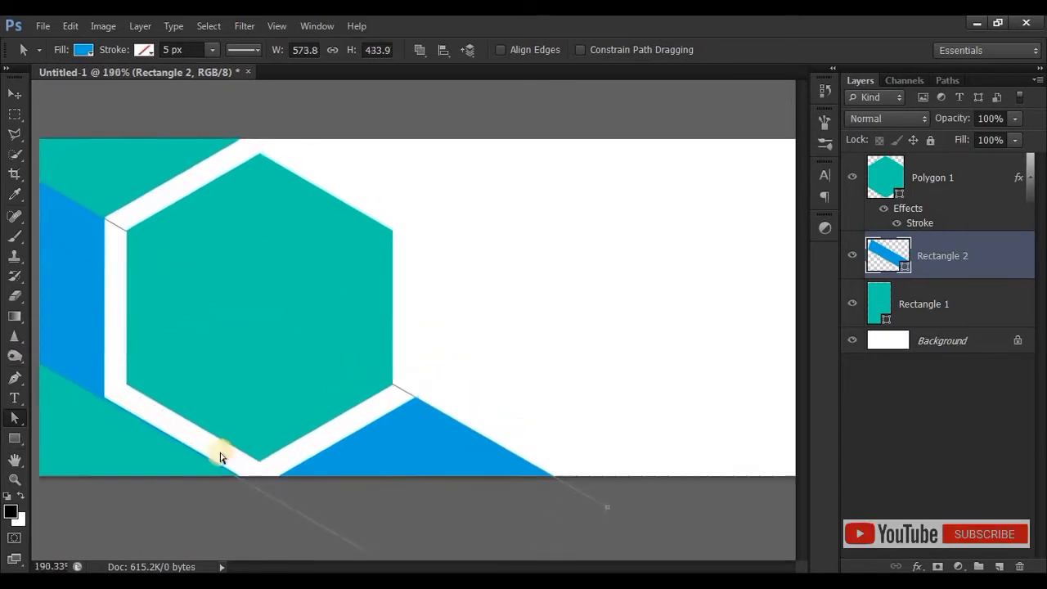
left_click_drag(182, 474, 386, 393)
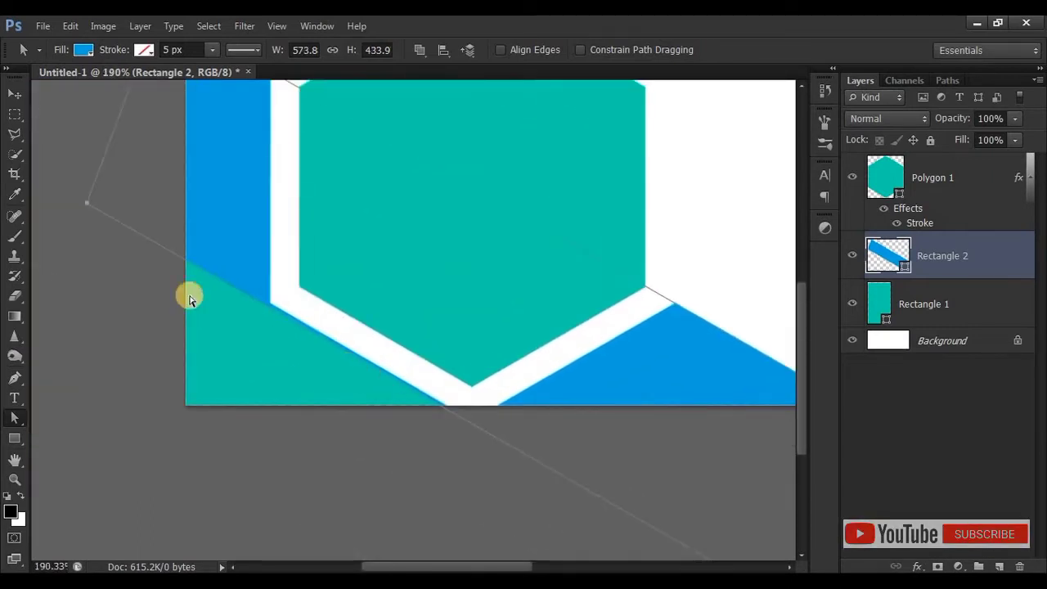
left_click(90, 203)
left_click_drag(90, 202, 92, 197)
left_click_drag(594, 503, 278, 339)
left_click_drag(538, 477, 544, 476)
left_click_drag(197, 274, 443, 388)
key("ctrl+1")
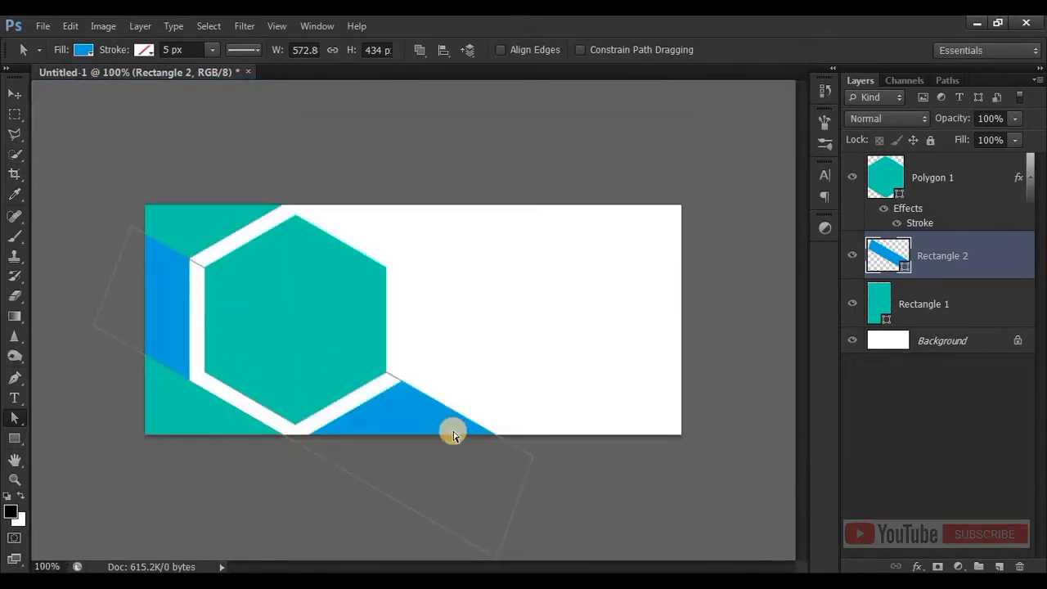
key("ctrl+Return")
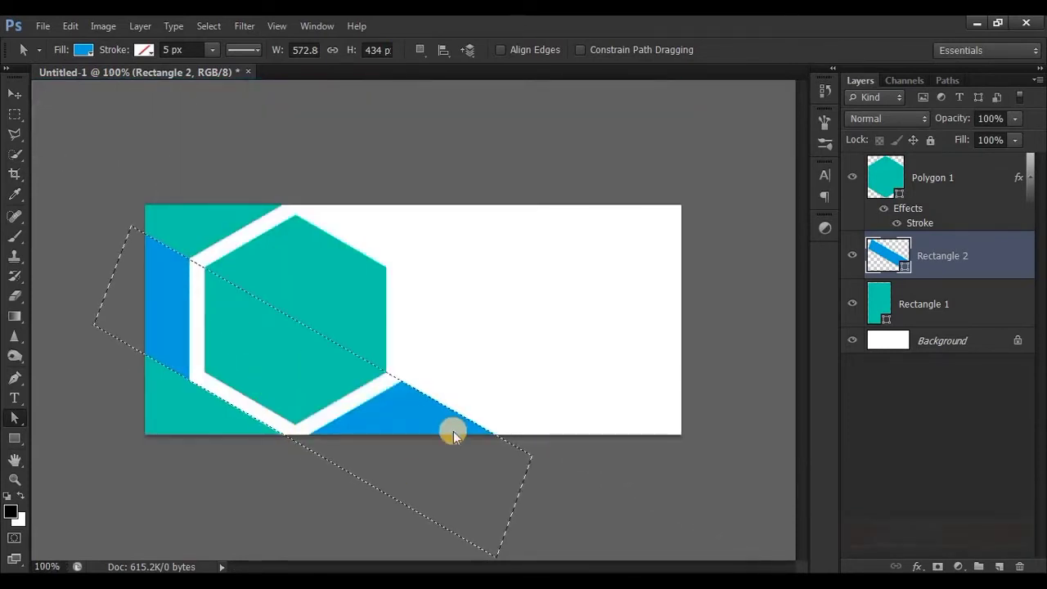
key("ctrl+d")
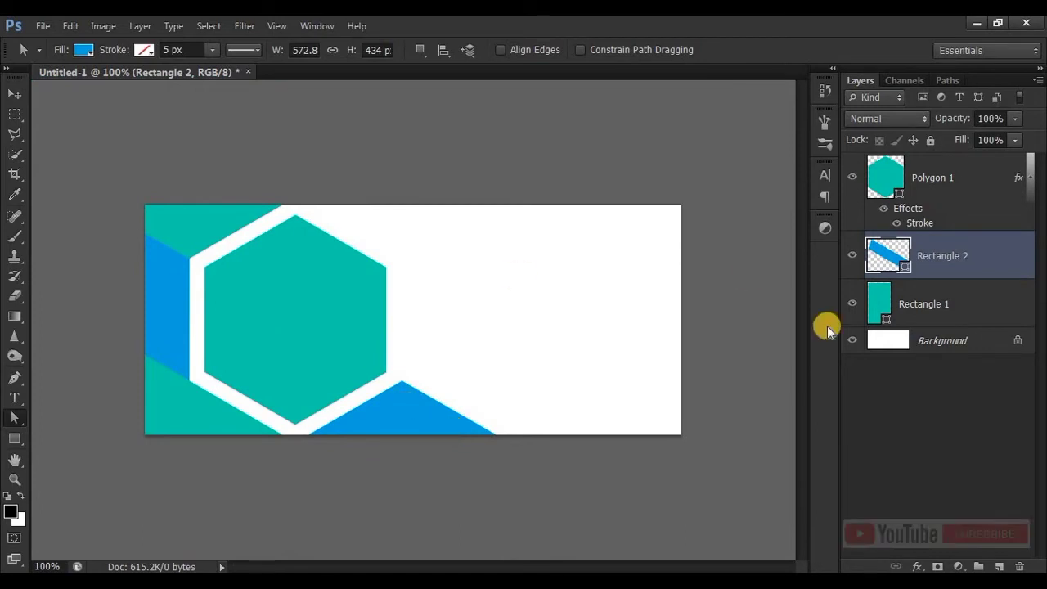
Draw a rectangle about 778 × 165 px across the canvas bottom, on a layer just above the Background
left_click(939, 344)
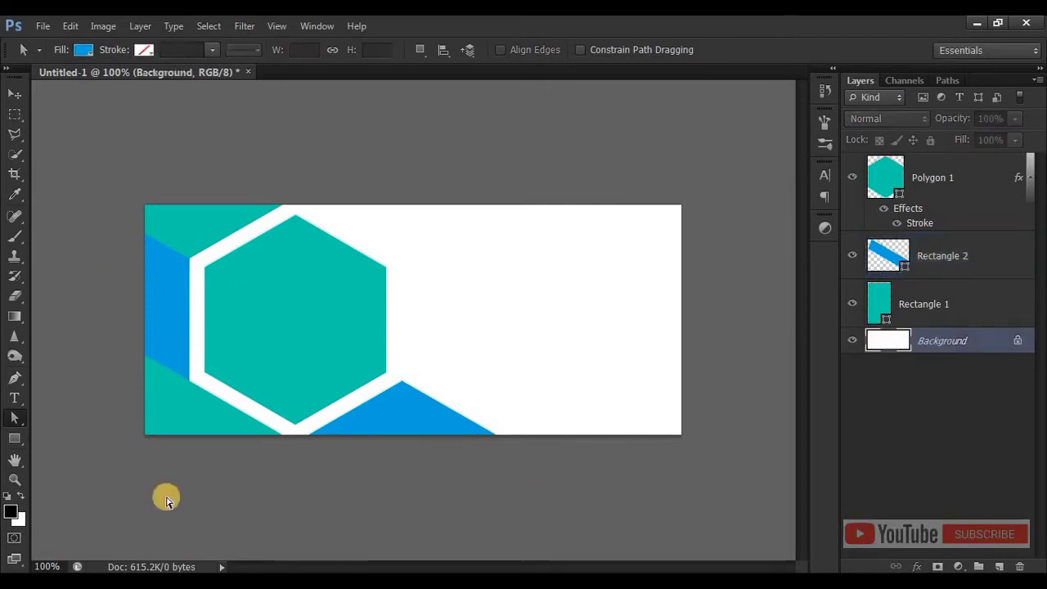
left_click(14, 439)
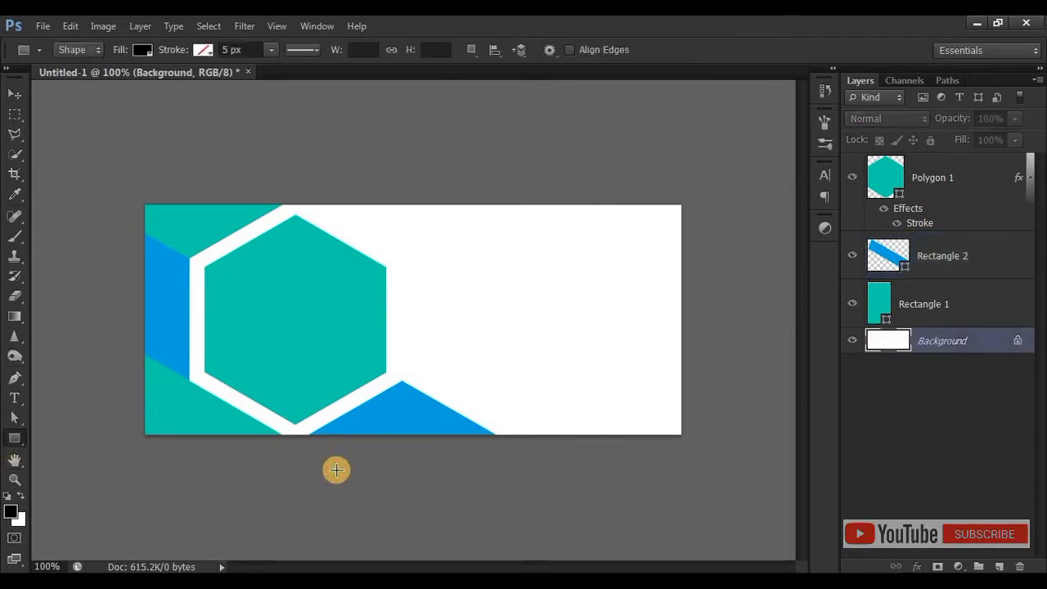
left_click_drag(115, 371, 713, 507)
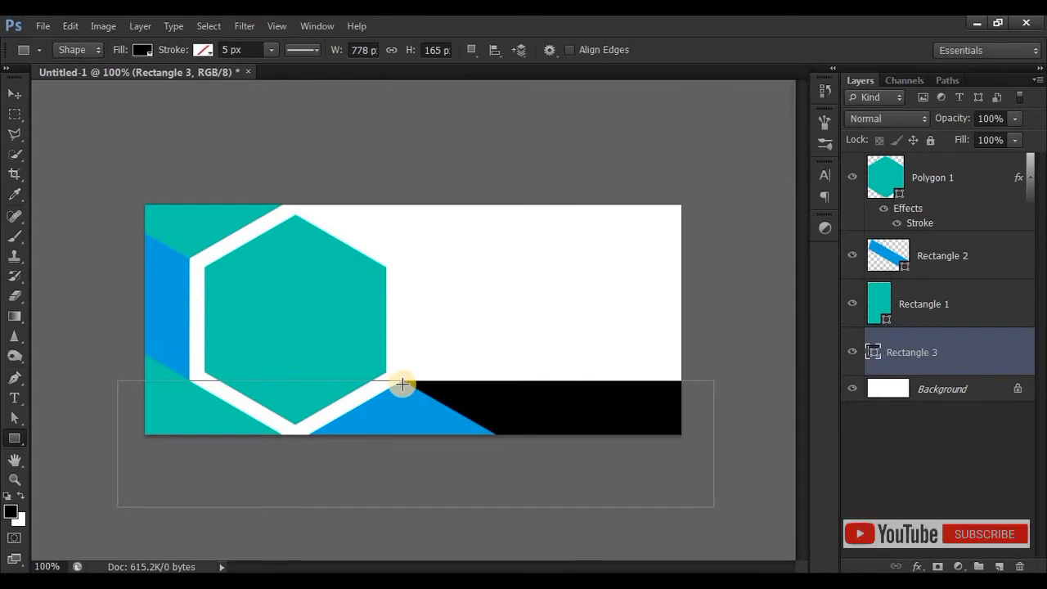
Fill the bottom rectangle with light gray (#d9d9d9) and hide its path outline
double_click(872, 351)
left_click_drag(648, 283, 684, 269)
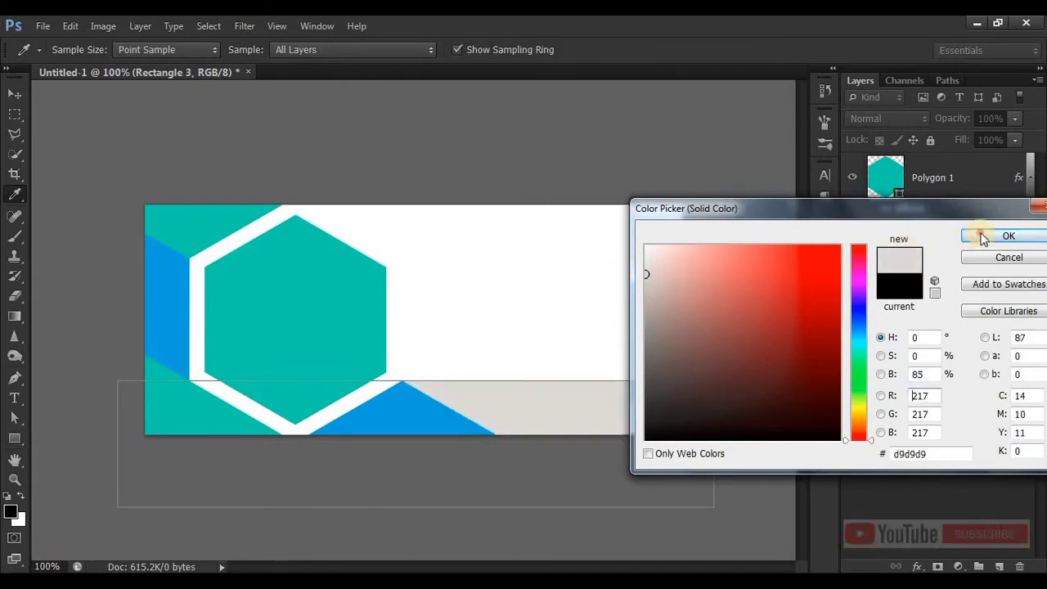
left_click(1008, 235)
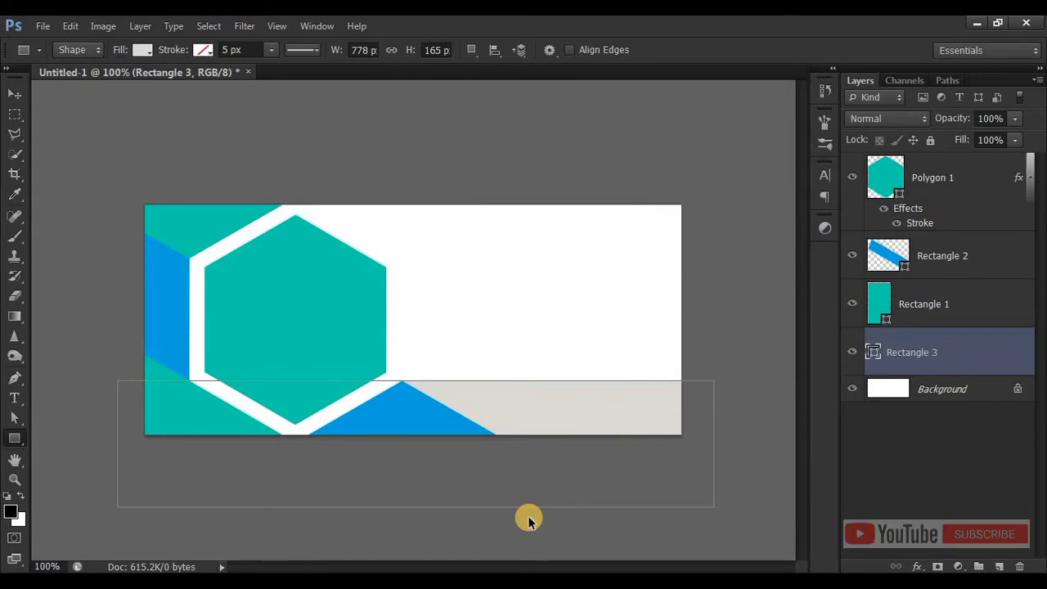
key("Return")
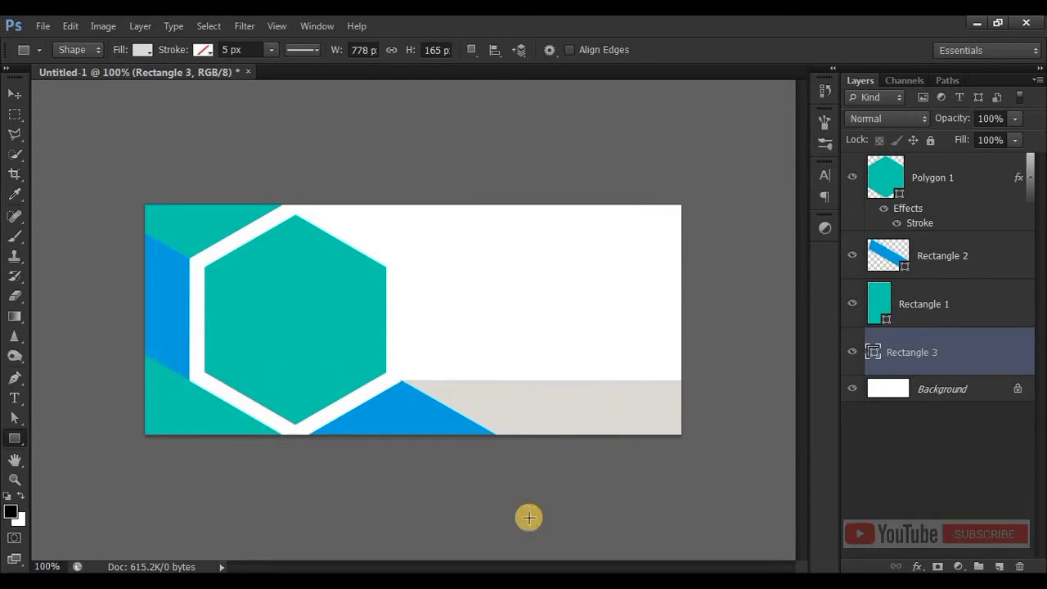
Clip the photo on Layer 1 to the hexagon beneath it with a clipping mask
left_click(12, 90)
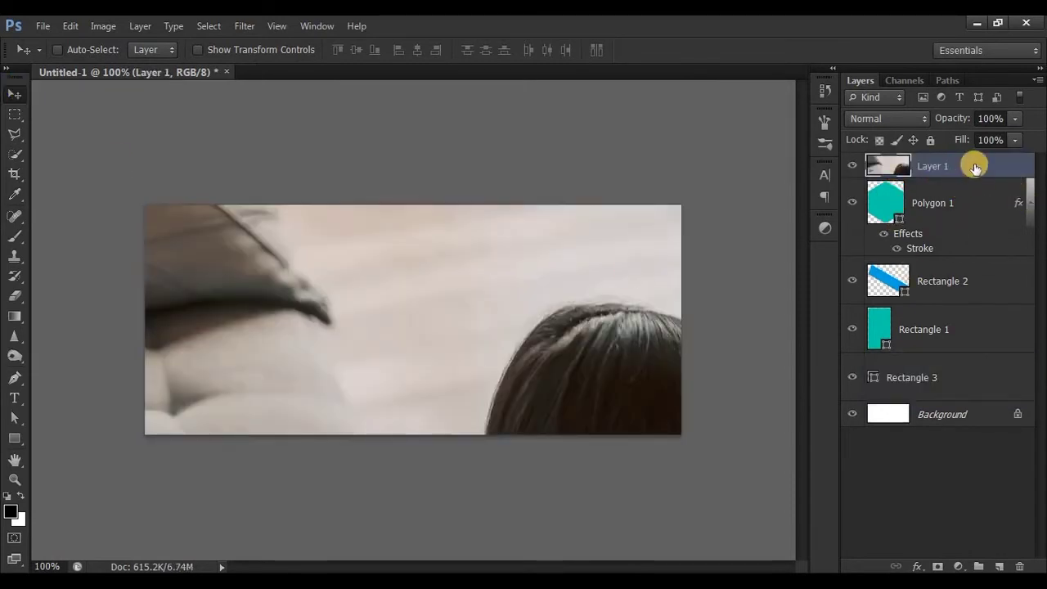
right_click(974, 166)
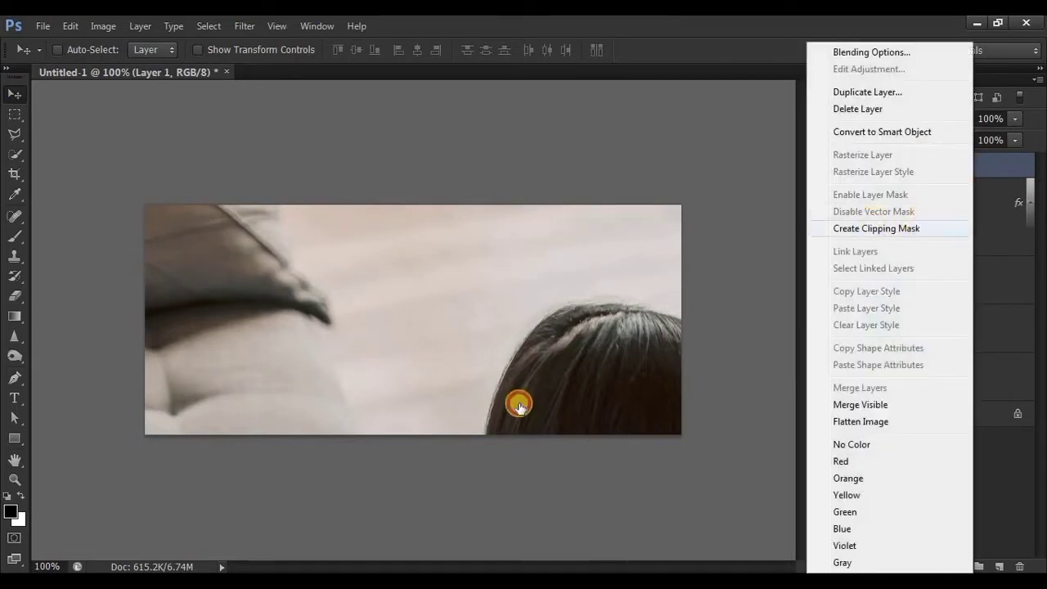
left_click(913, 228)
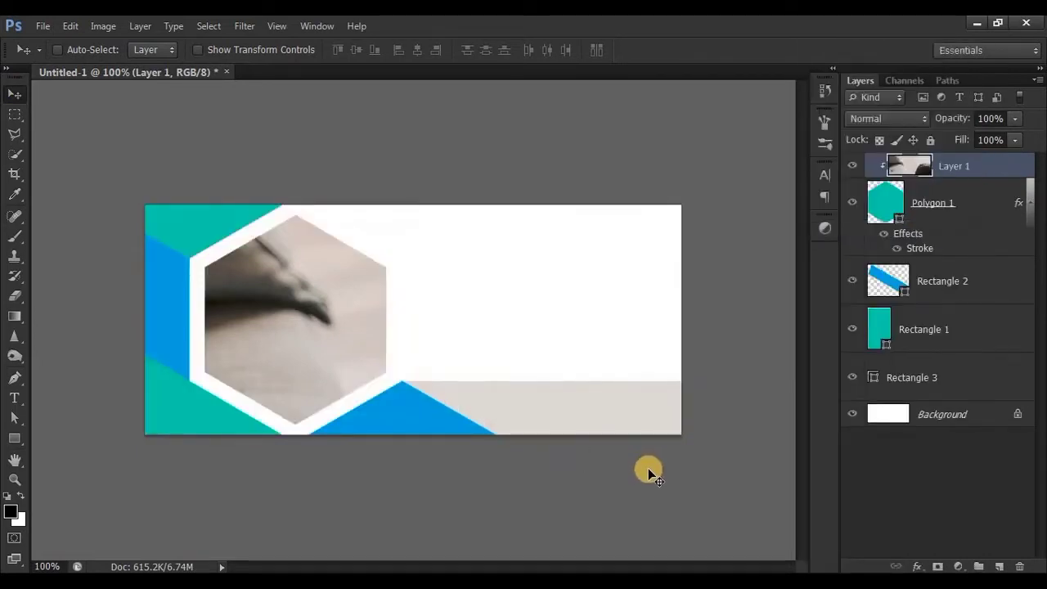
Scale the clipped photo to about 23.14% and position it so the woman and laptop fill the hexagon
key("ctrl+t")
scroll(648, 470, "down", 6)
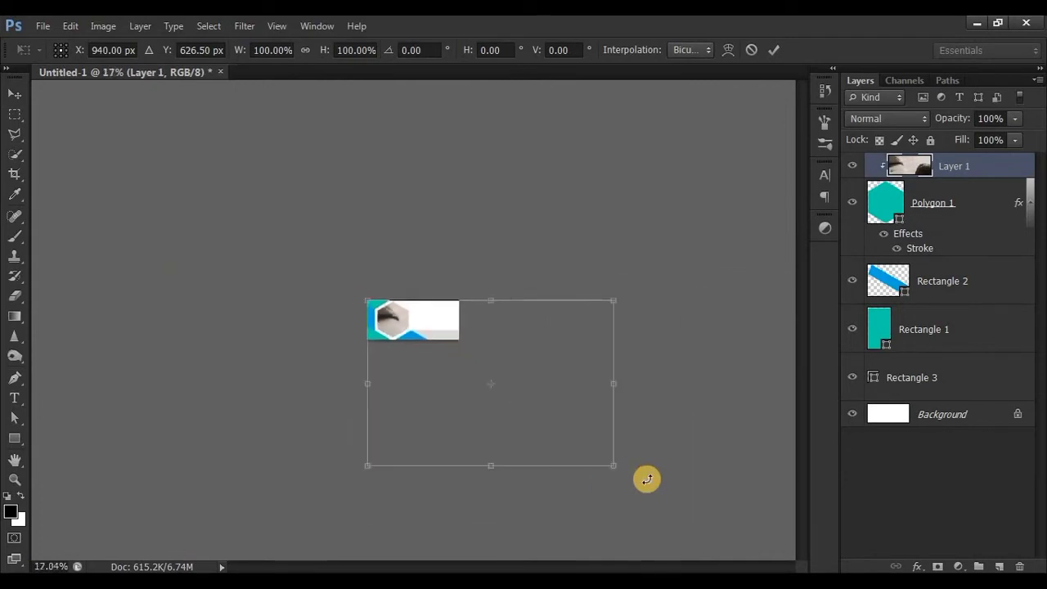
left_click_drag(613, 465, 420, 368)
scroll(419, 368, "up", 5)
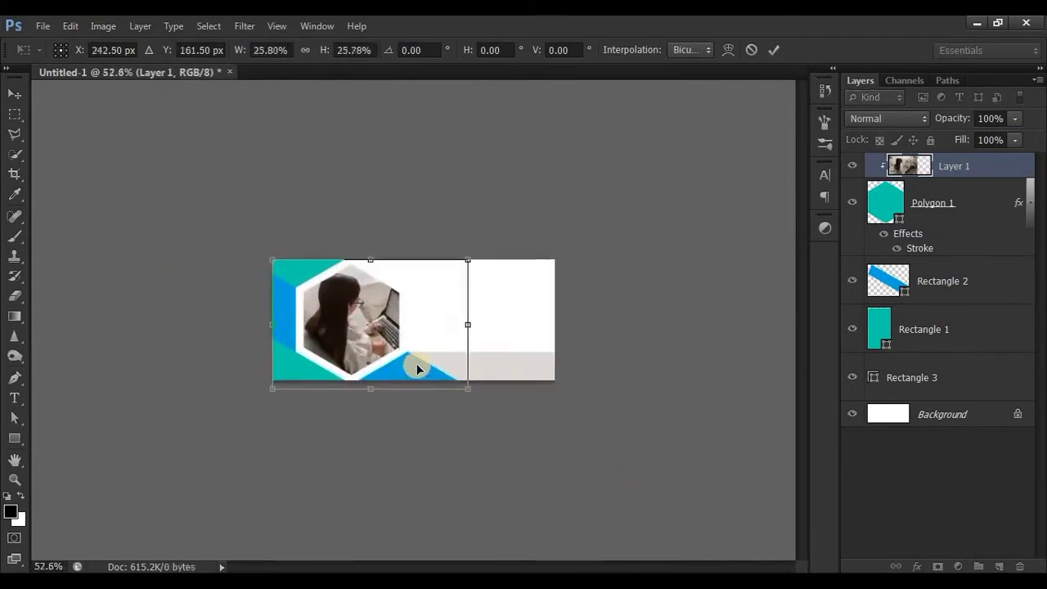
scroll(417, 365, "up", 3)
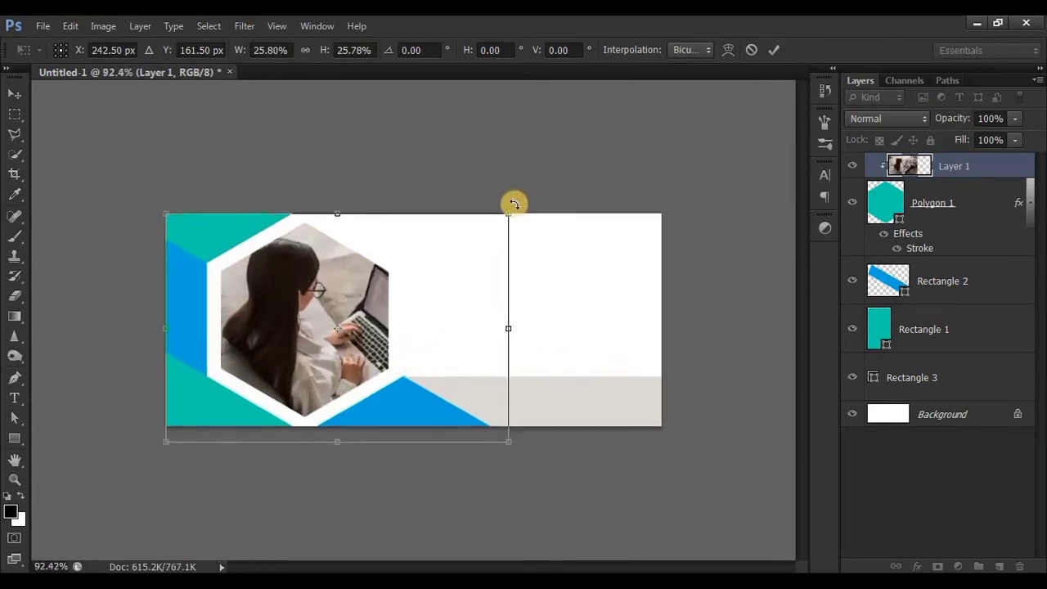
left_click_drag(507, 210, 479, 242)
left_click_drag(366, 322, 338, 304)
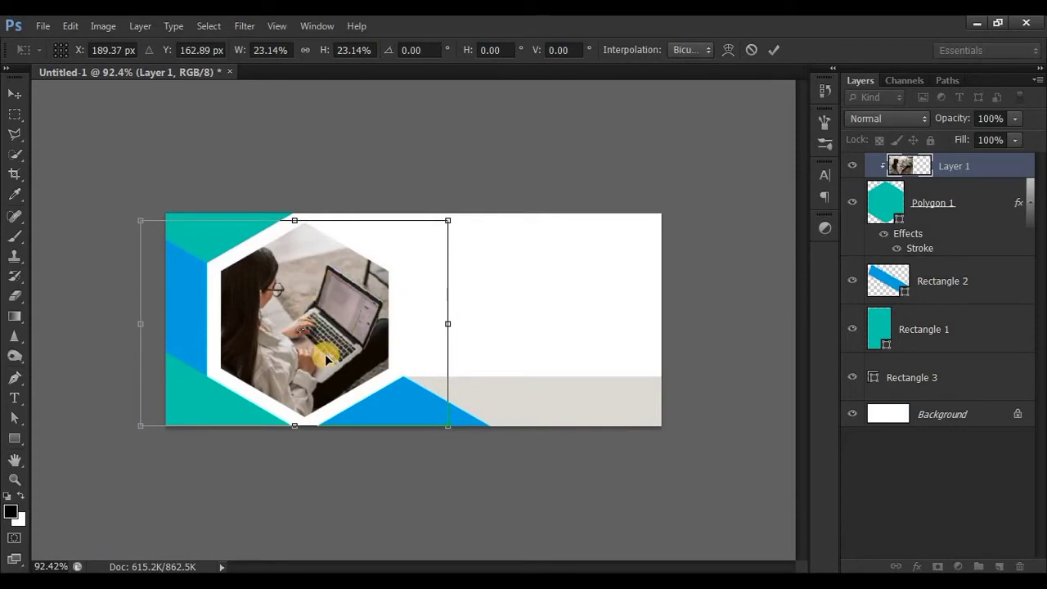
left_click(774, 49)
key("ctrl+1")
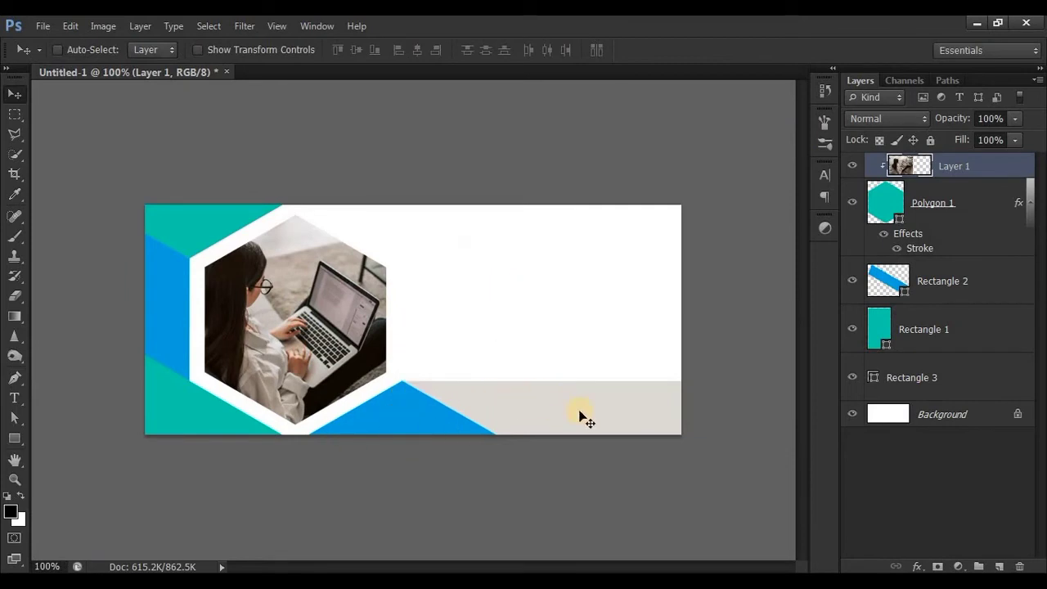
Add the headline "Creativity & Quality is our Service" on the white area and set its font size to 42.02 px
key("alt+Tab")
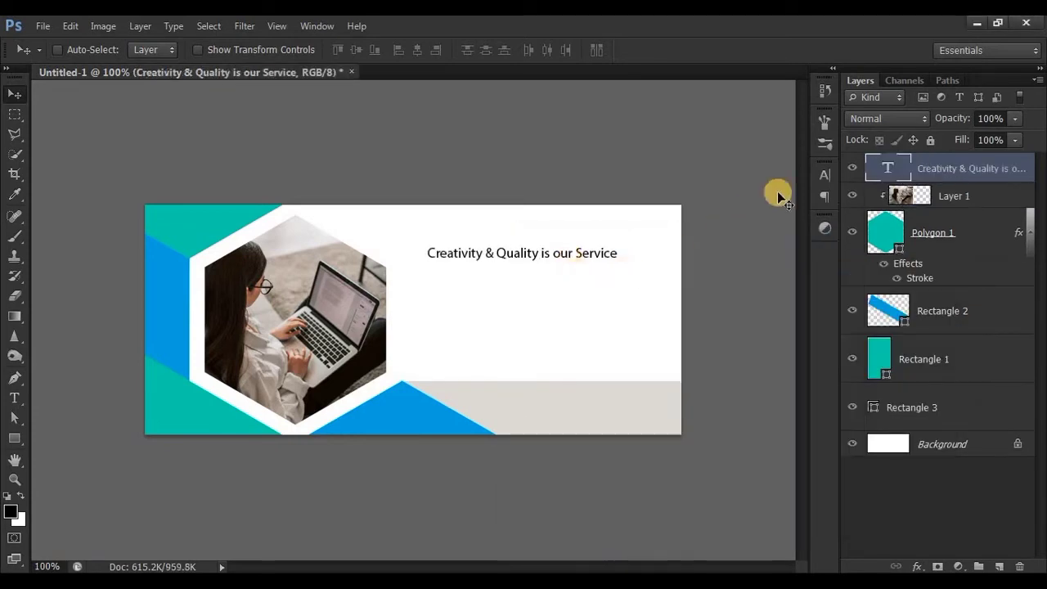
left_click(824, 174)
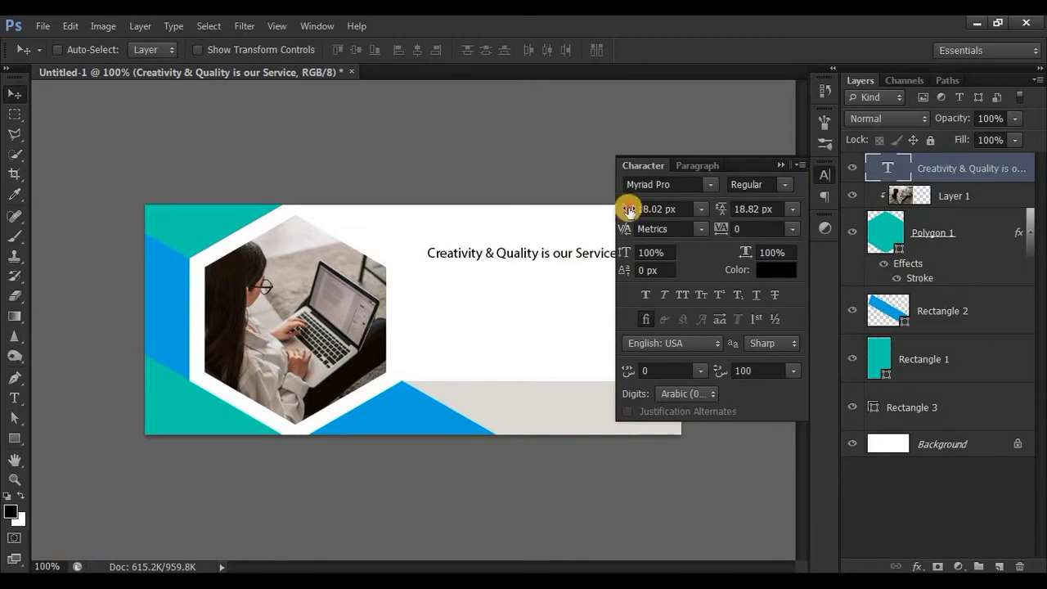
mouse_move(626, 208)
left_mouse_down()
mouse_move(642, 213)
mouse_move(617, 222)
left_mouse_up()
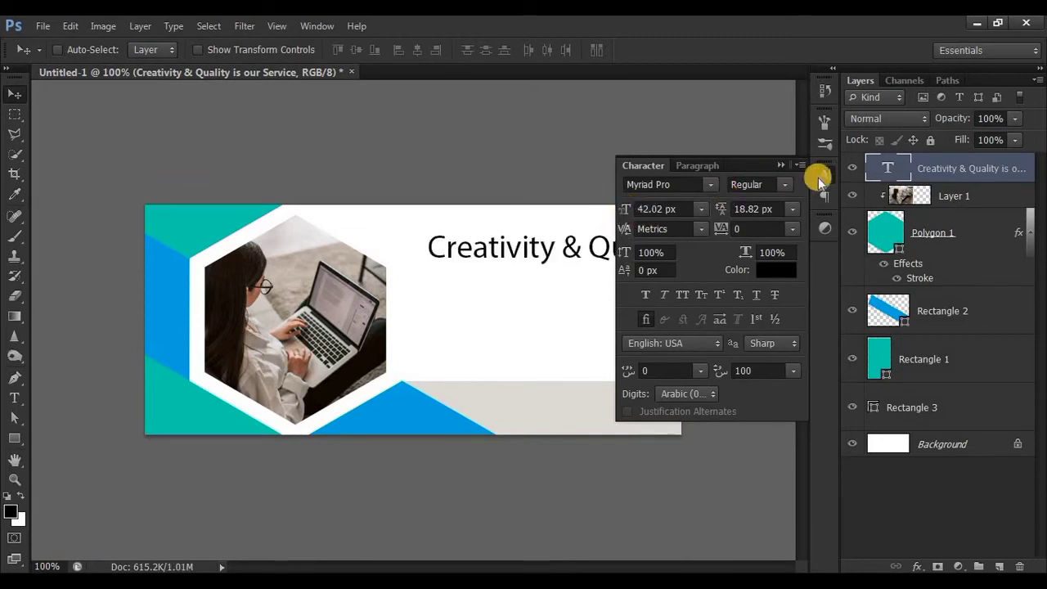
Break the headline into two lines before "is our Service" and position it on the white area beside the hexagon
left_click(476, 402)
key("t")
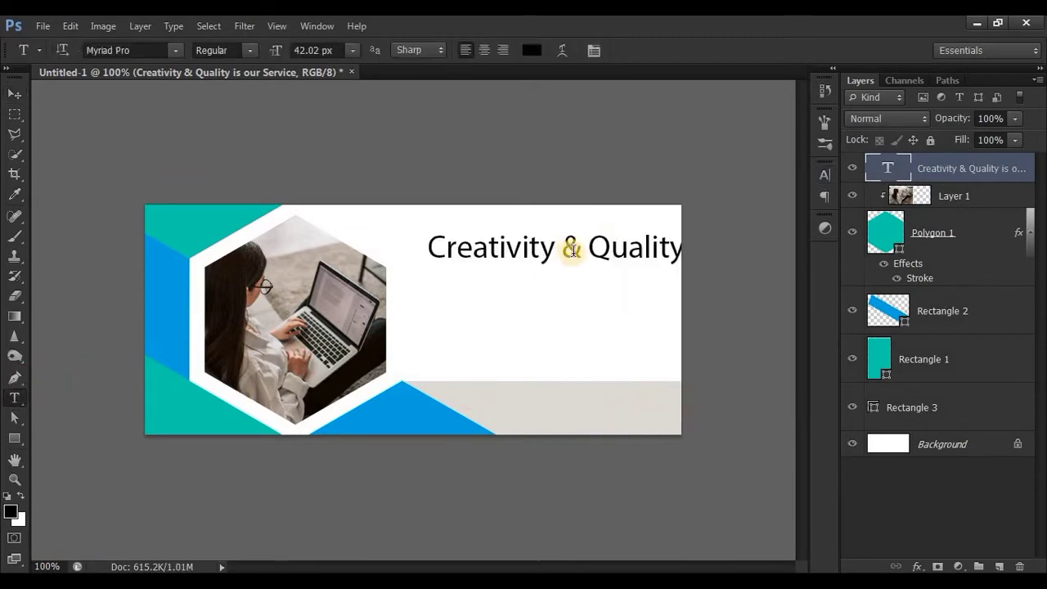
key("v")
left_click_drag(533, 246, 454, 255)
left_click(16, 399)
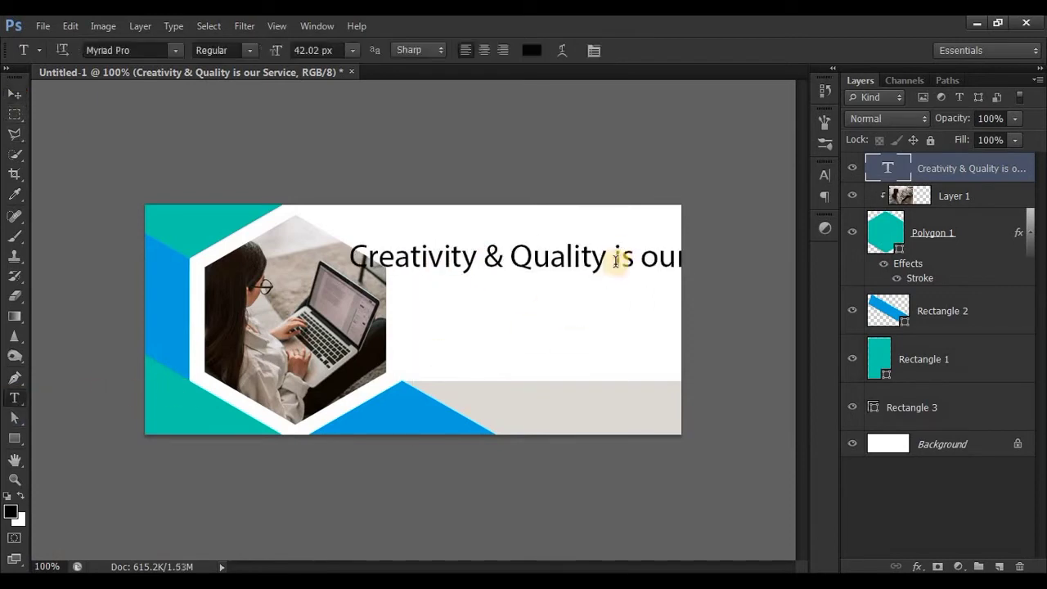
left_click(619, 257)
key("Return")
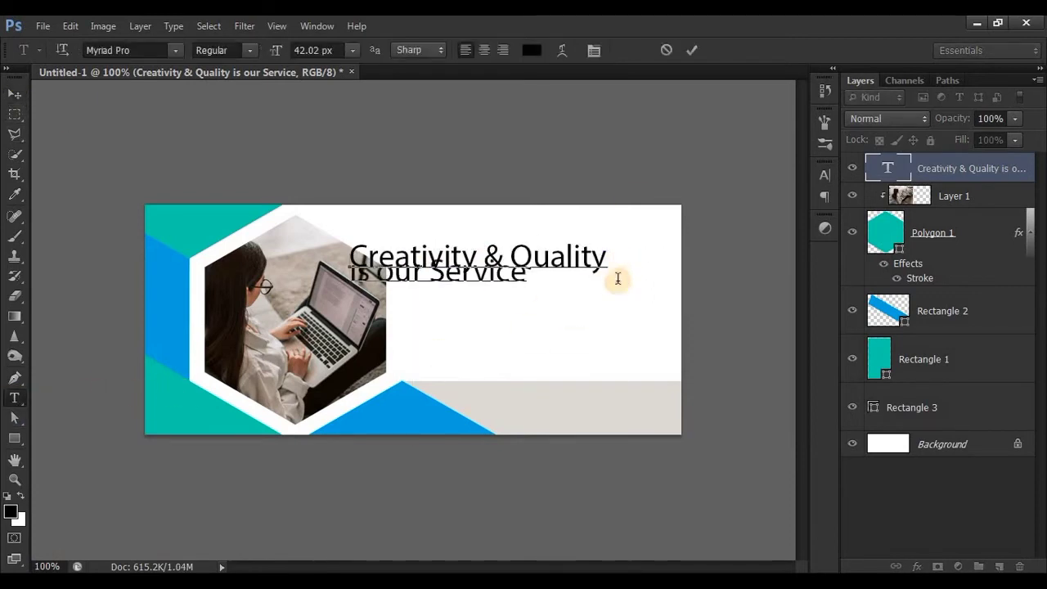
left_click(690, 50)
left_click(15, 94)
left_click_drag(448, 275, 505, 278)
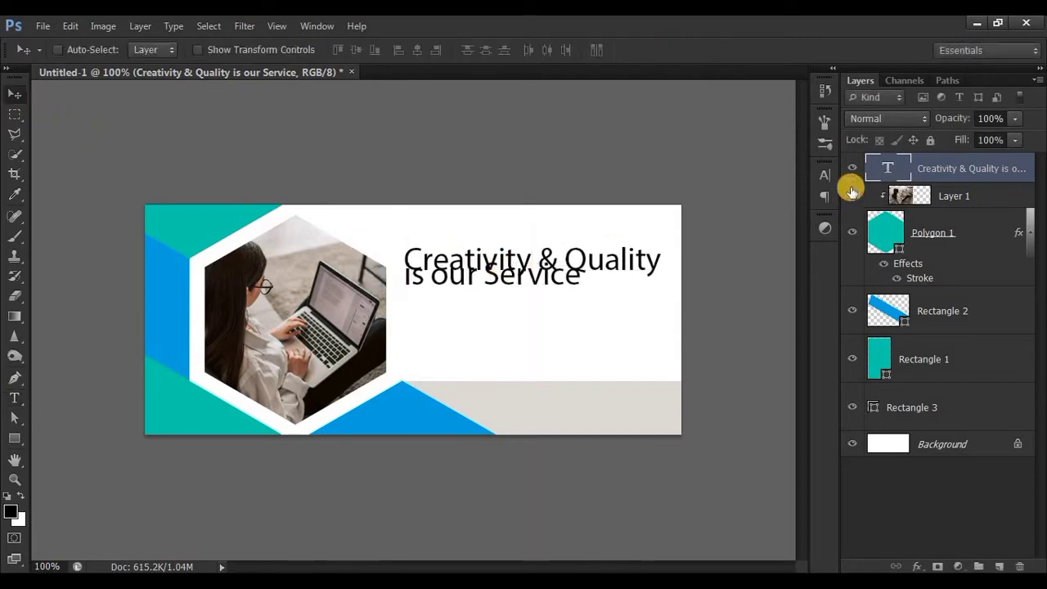
Set the headline's line spacing to Auto and reduce its font size to 37.02 px
left_click(827, 183)
left_click(797, 210)
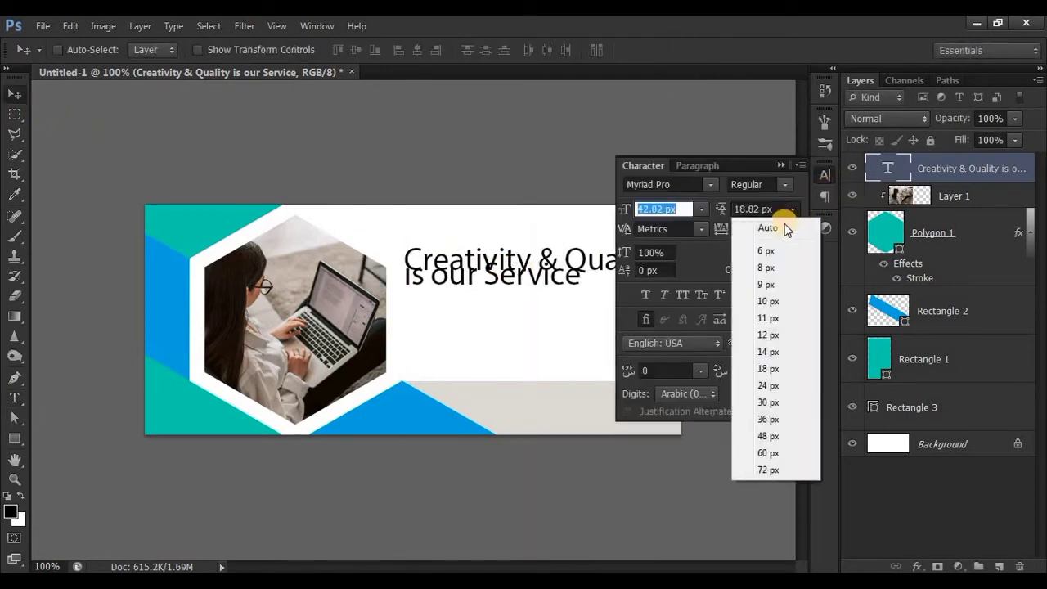
left_click(784, 226)
left_click(638, 208)
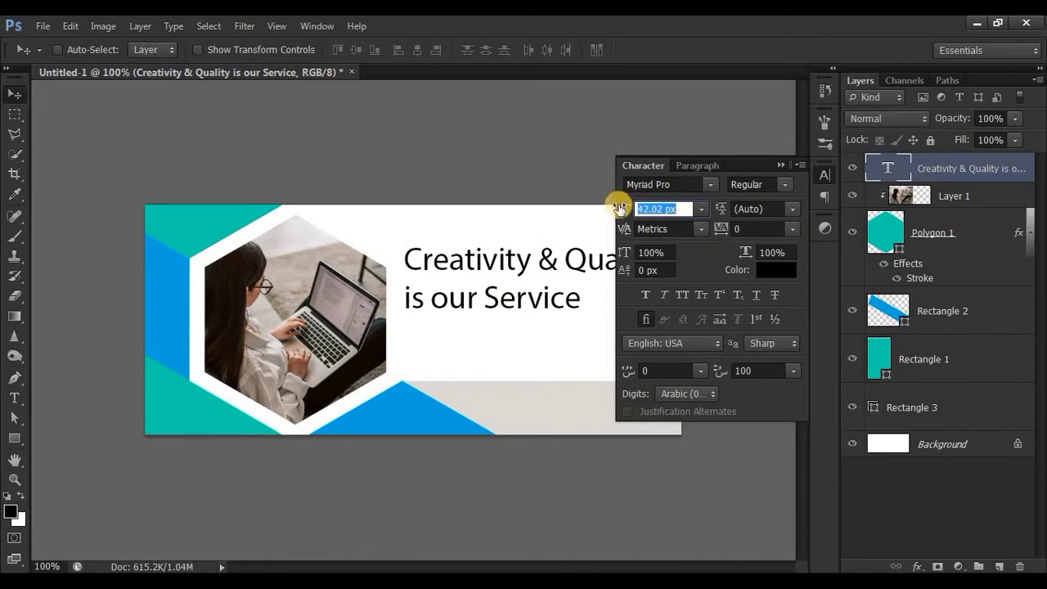
left_click_drag(621, 210, 615, 211)
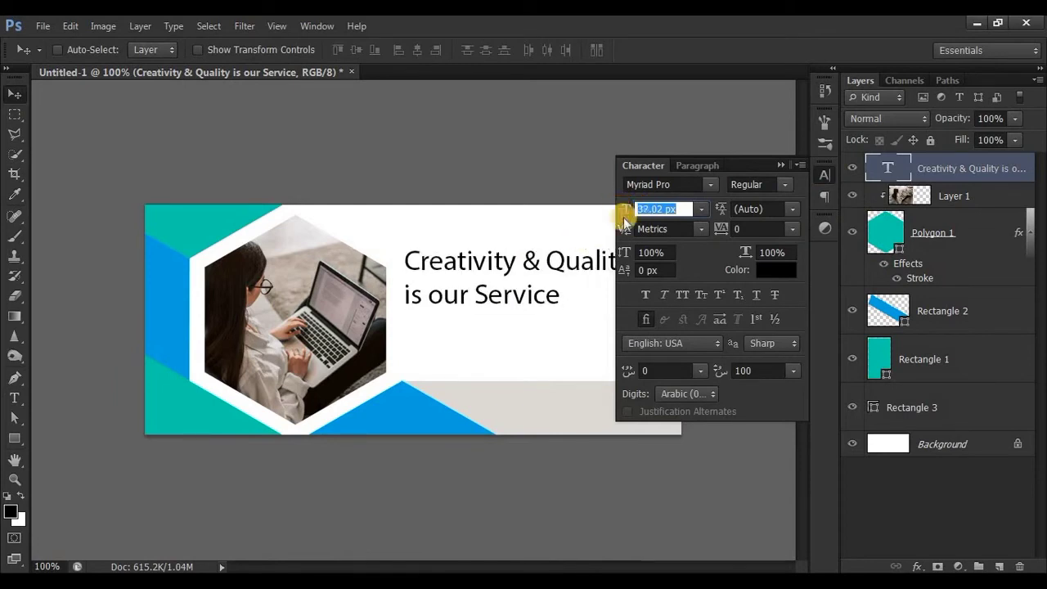